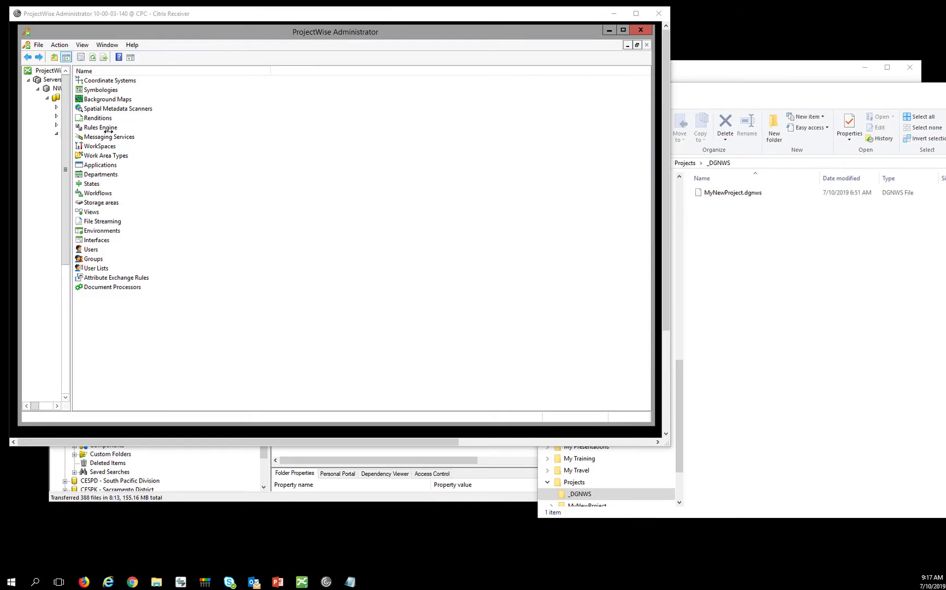
Open the Predefined configuration blocks under the datasource's WorkSpaces and minimize the File Explorer window.
click(158, 38)
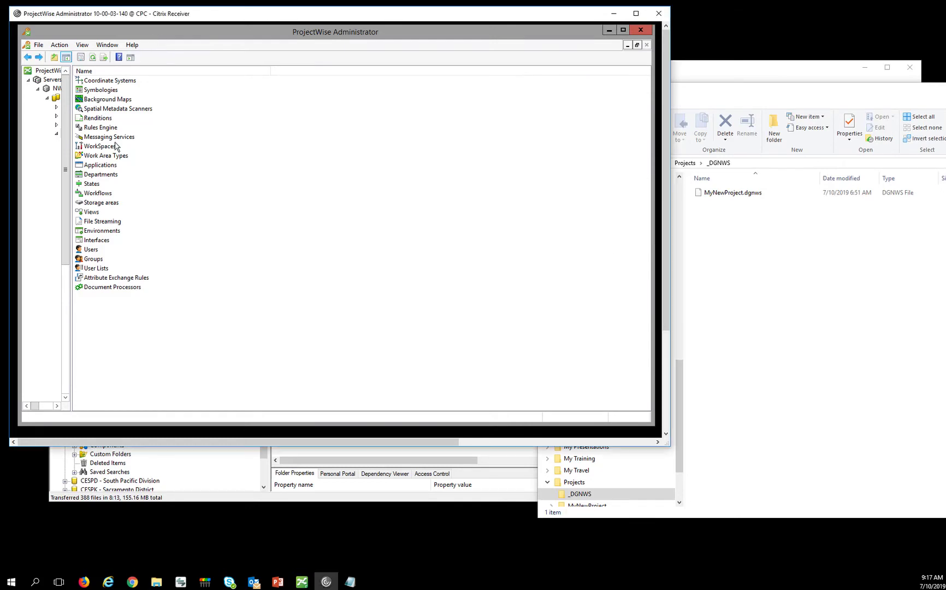
click(100, 147)
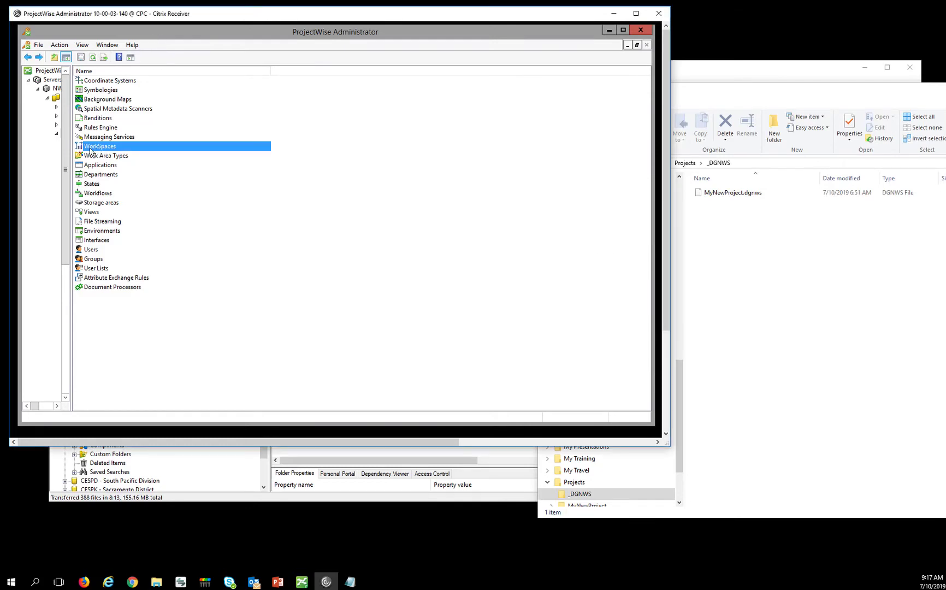
double_click(92, 148)
double_click(103, 82)
double_click(101, 81)
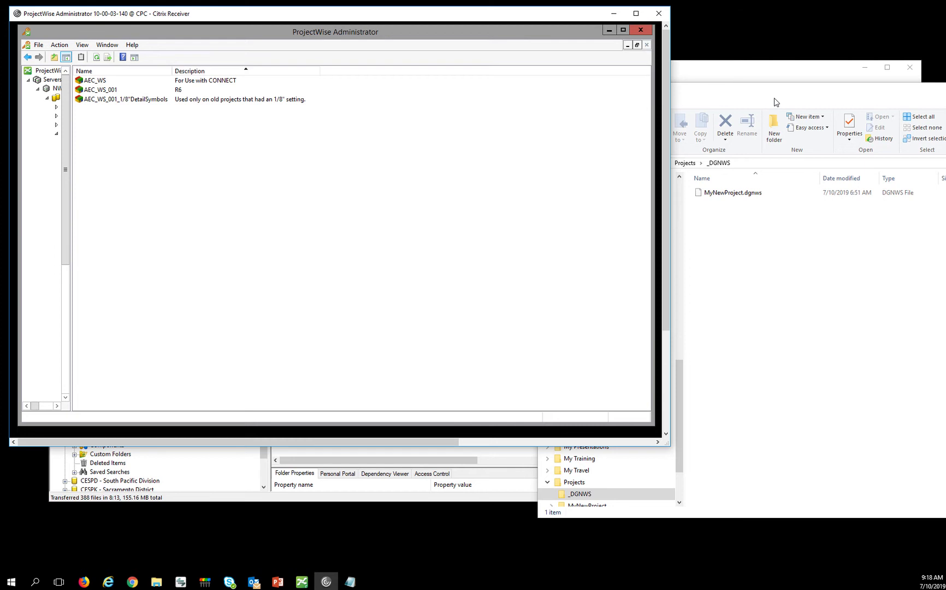
click(864, 68)
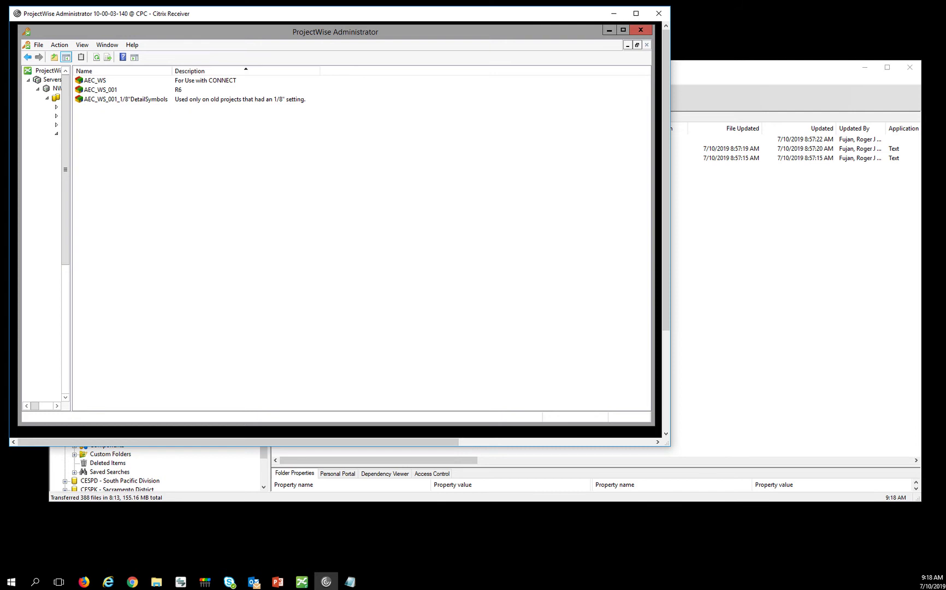
Start a new Predefined configuration block and name it AEC_WS_DEMO.
key(alt+Tab)
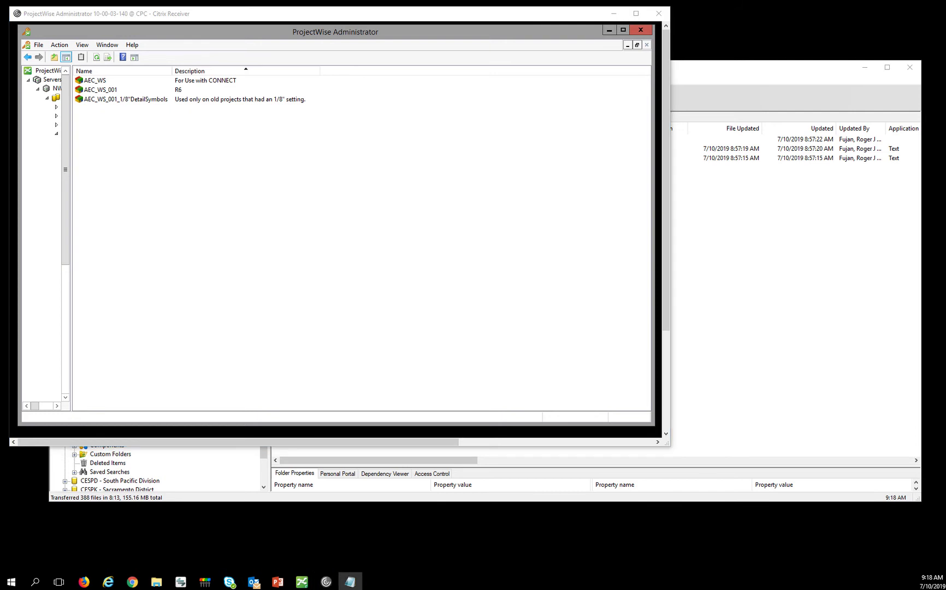
right_click(174, 237)
mouse_move(197, 238)
click(271, 241)
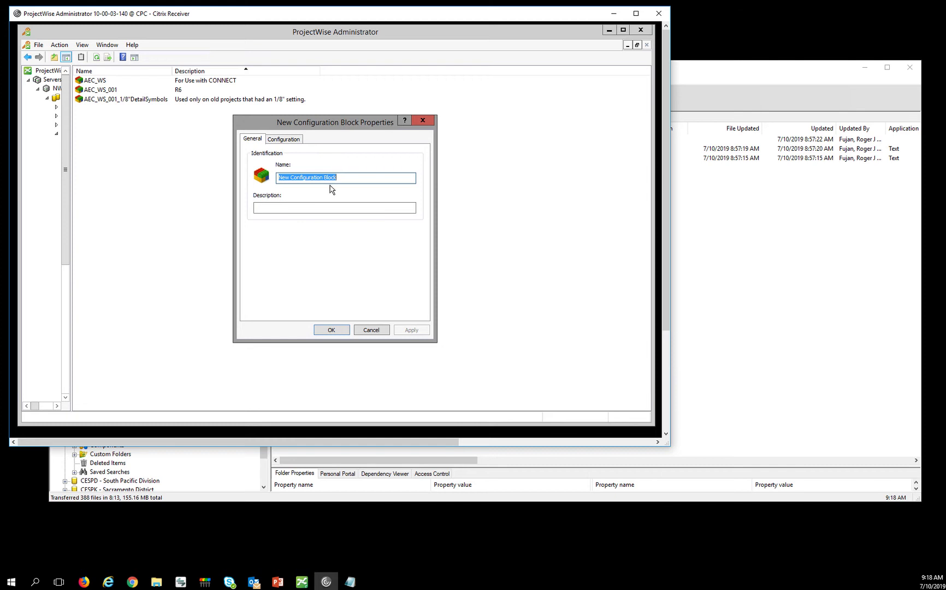
text(AEC_WS_DEMO)
drag(299, 177, 321, 177)
Add a locked variable named _USTN_CONFIGURATION to the new block's configuration.
click(293, 138)
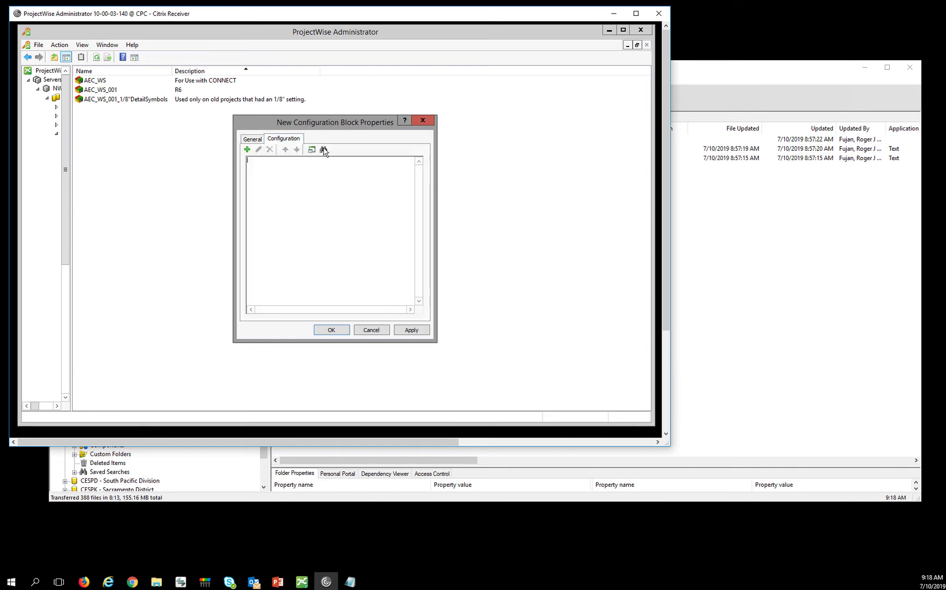
click(247, 150)
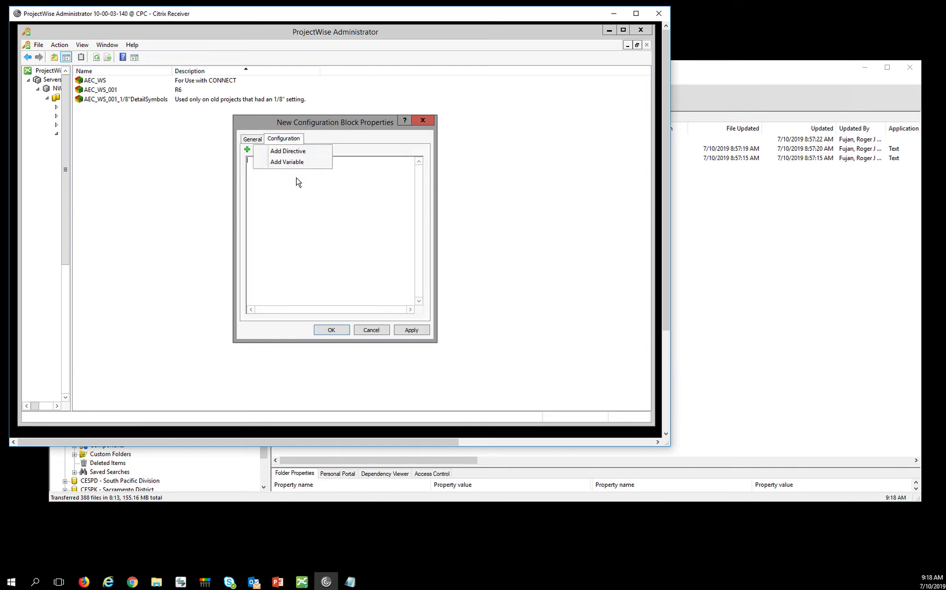
click(297, 162)
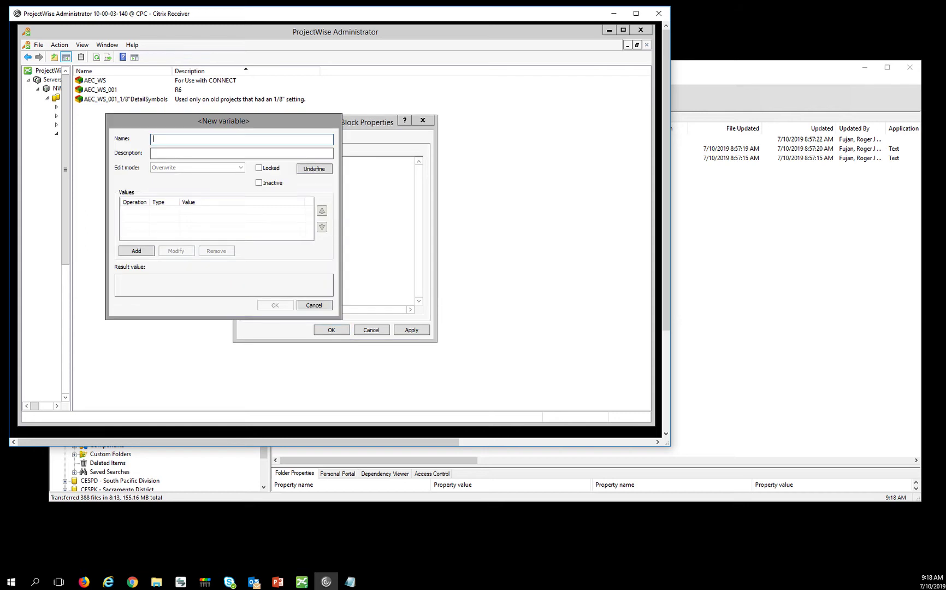
key(alt+Tab)
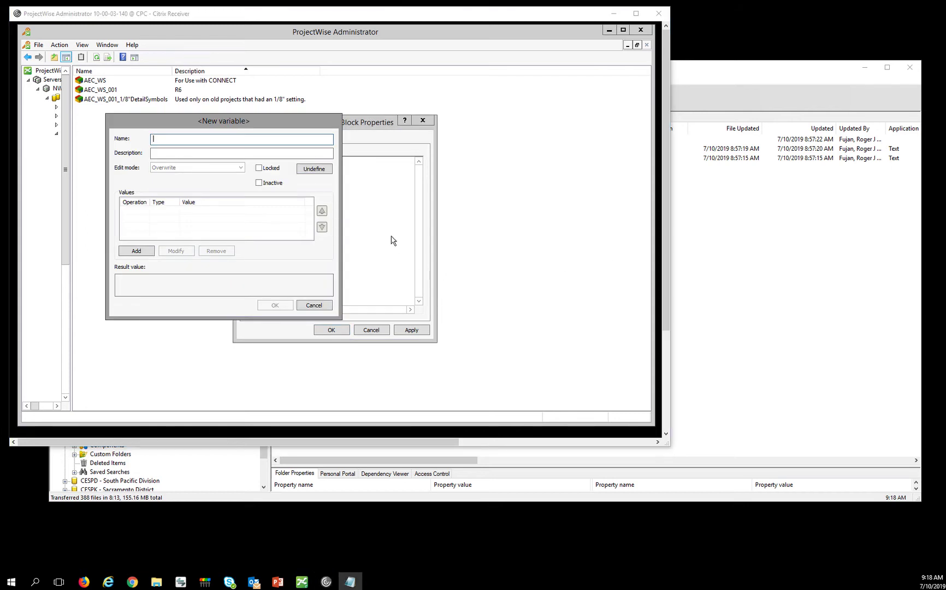
click(181, 140)
text(_USTN_CONFIGURATION)
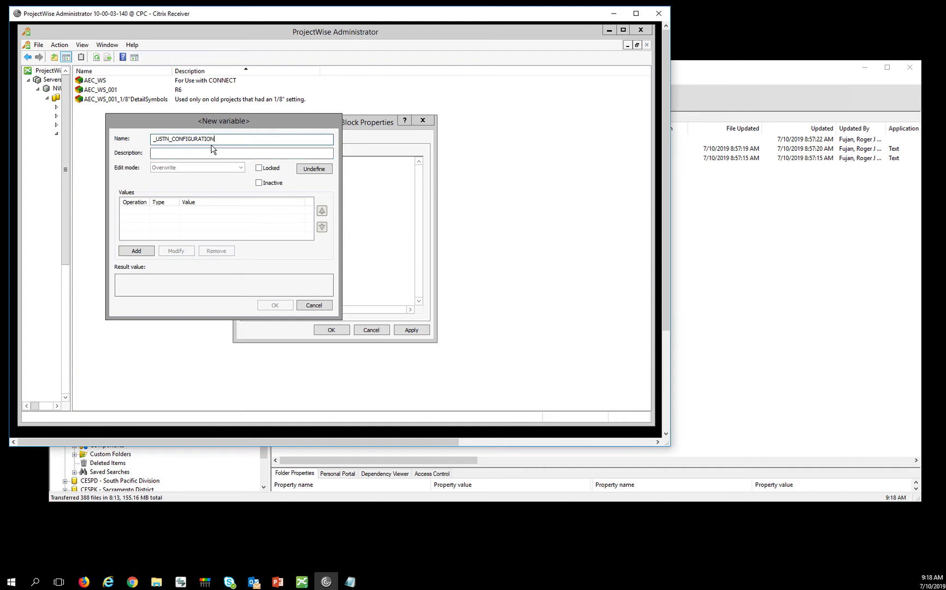
click(261, 169)
Start a value for _USTN_CONFIGURATION with the Assignment operation and the value type ProjectWise Folder.
click(145, 253)
click(378, 241)
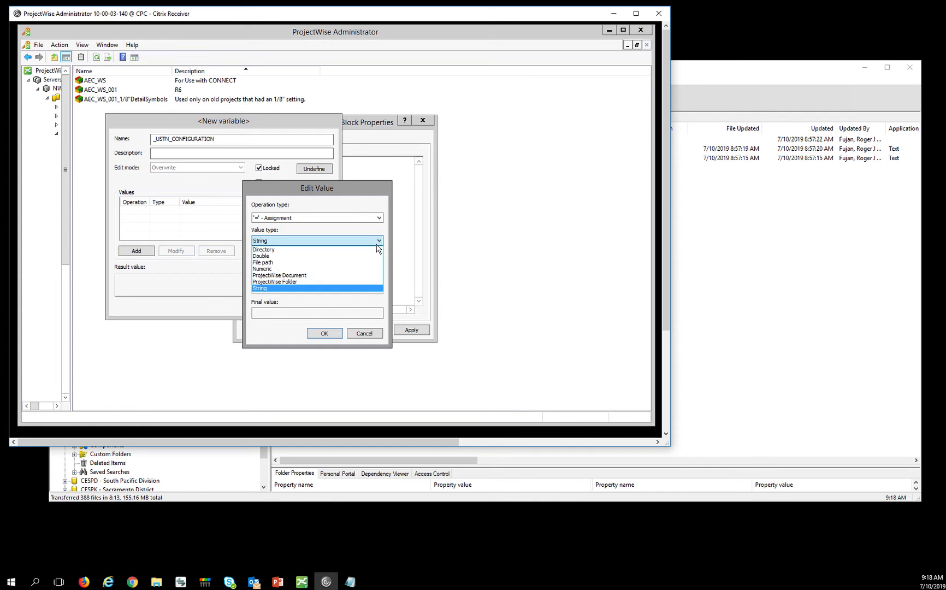
click(284, 282)
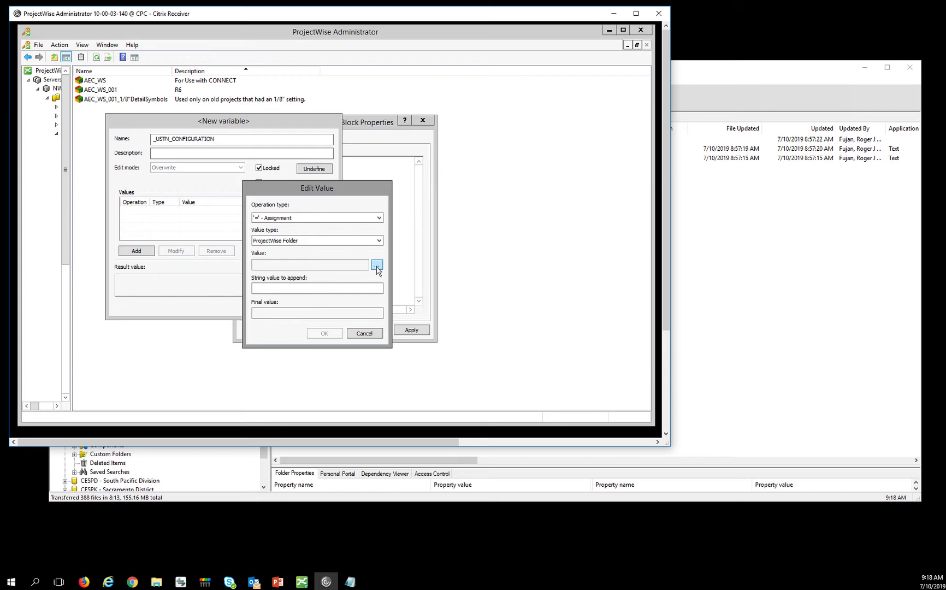
Switch to ProjectWise Explorer to locate the AEC_WS folder under TS_Workspaces, and return to the variable dialog in ProjectWise Administrator.
click(339, 500)
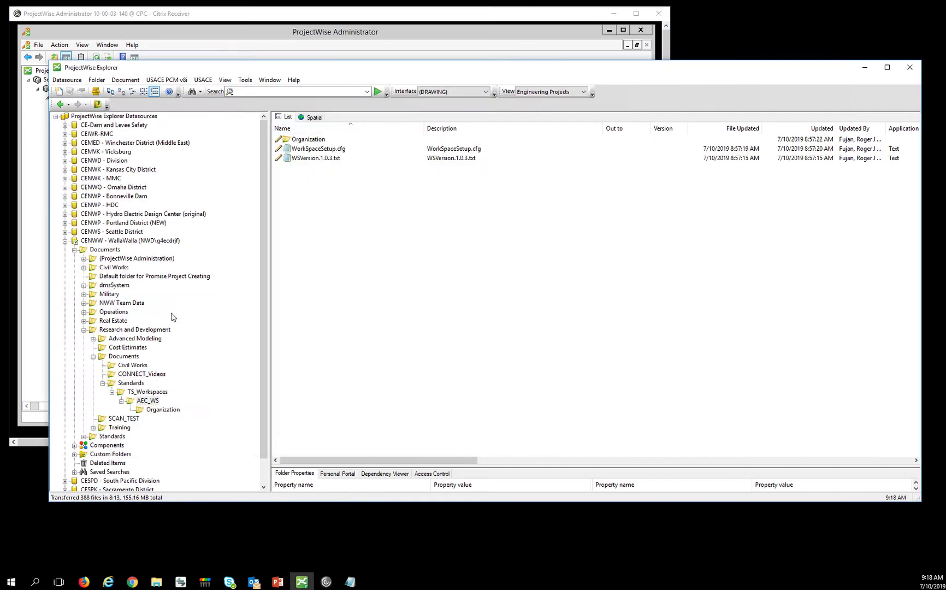
click(147, 401)
click(276, 33)
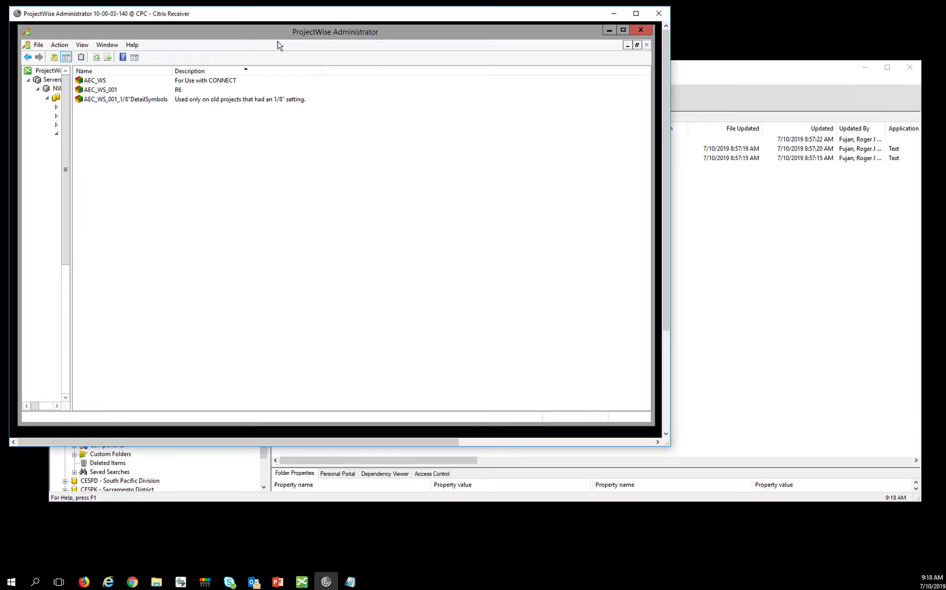
drag(469, 34, 474, 147)
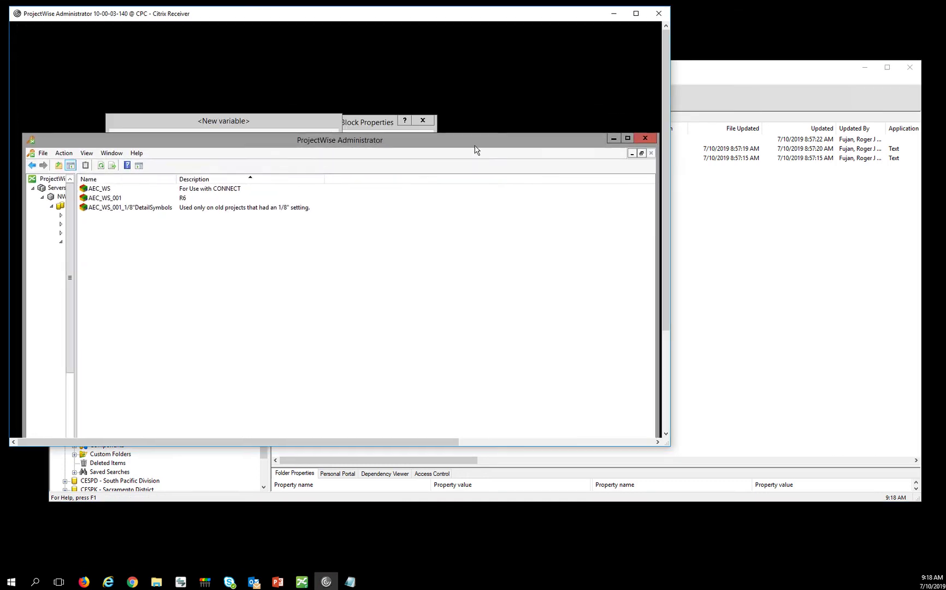
click(251, 116)
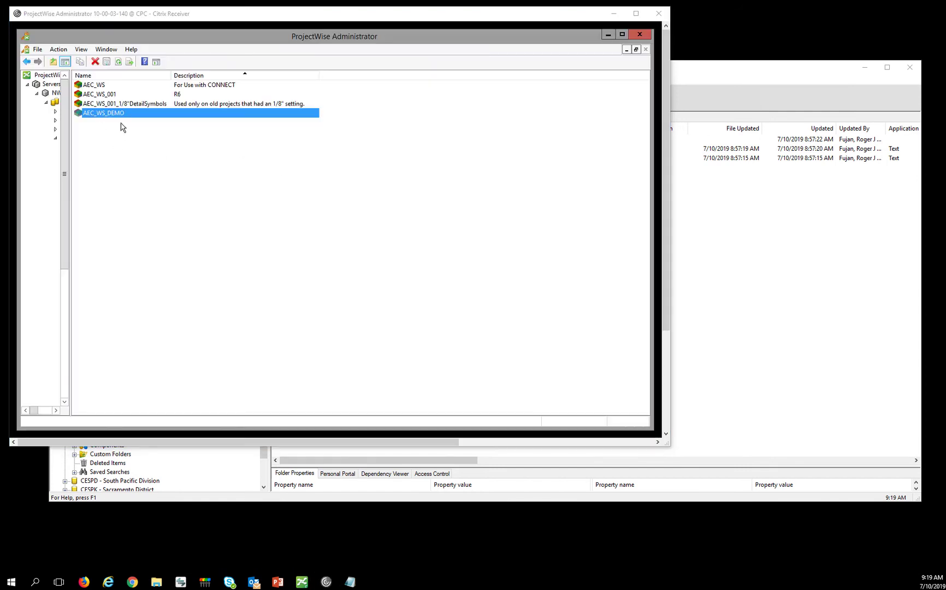
Create a new configuration block named AEC_WS_Workspace_DEMO at the WorkSpace level.
click(26, 62)
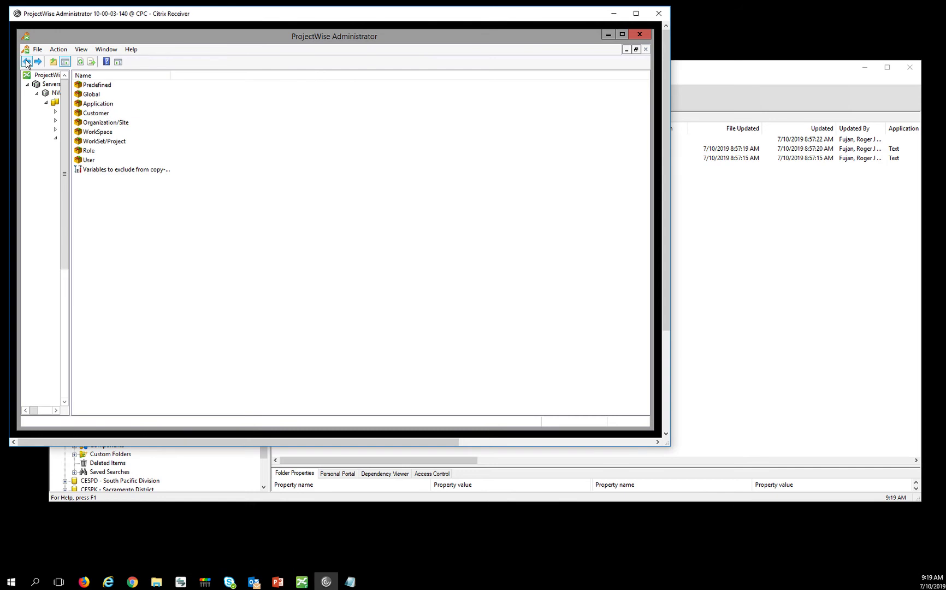
click(100, 133)
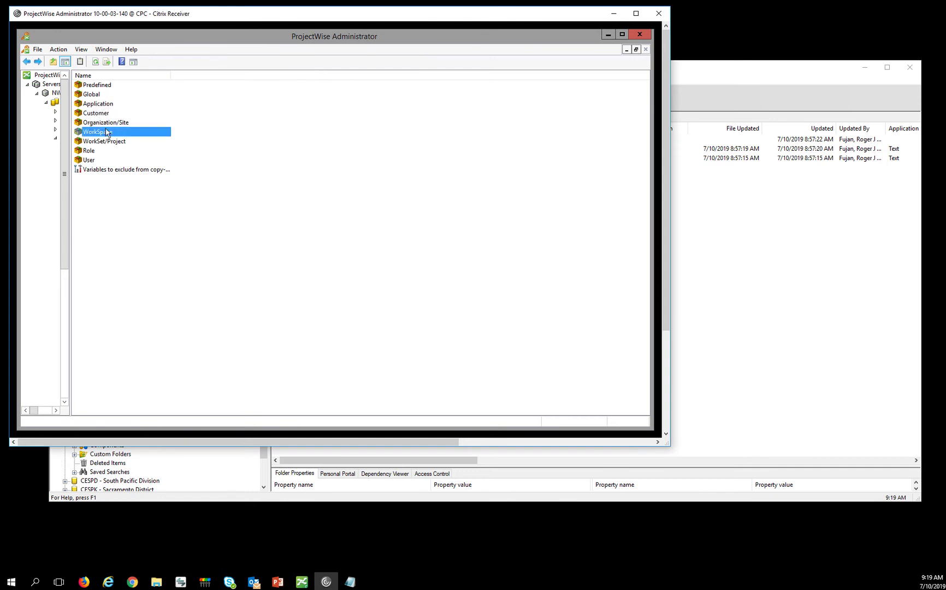
double_click(104, 134)
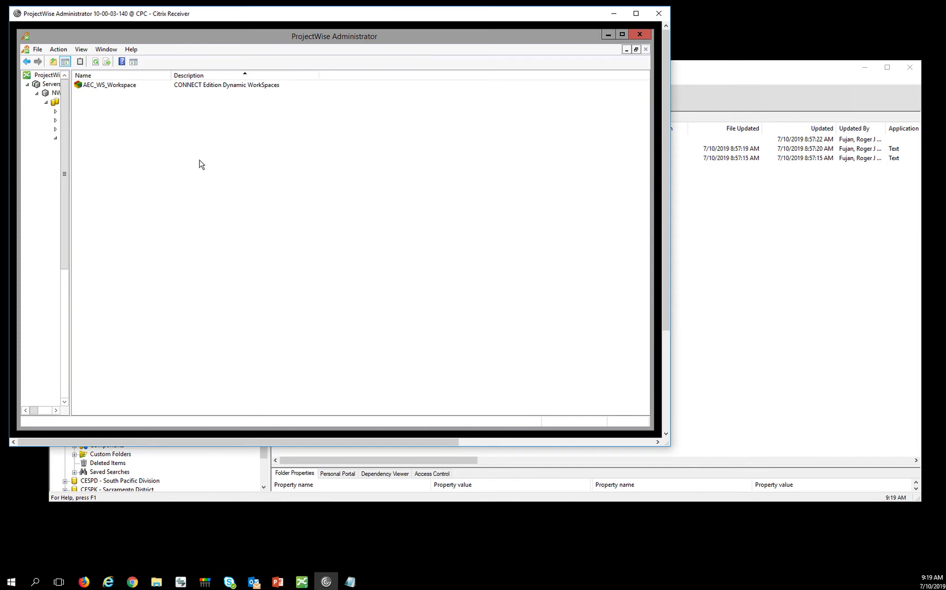
right_click(117, 115)
mouse_move(151, 119)
click(229, 118)
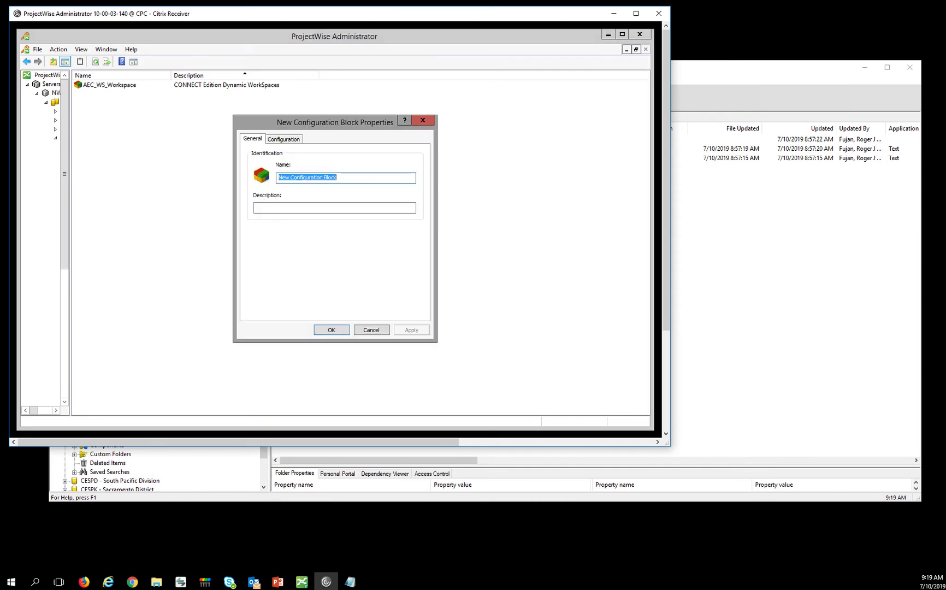
key(alt+Tab)
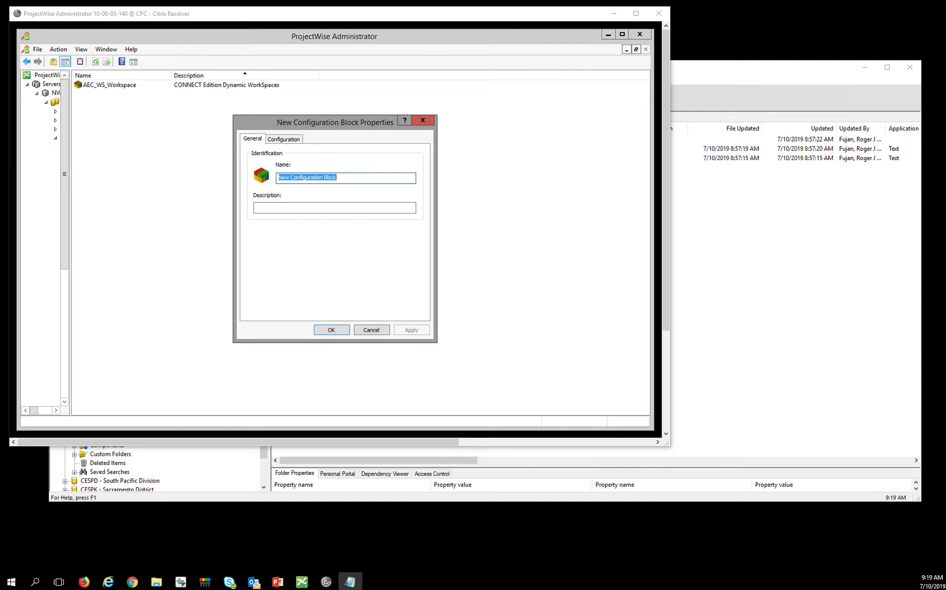
click(352, 191)
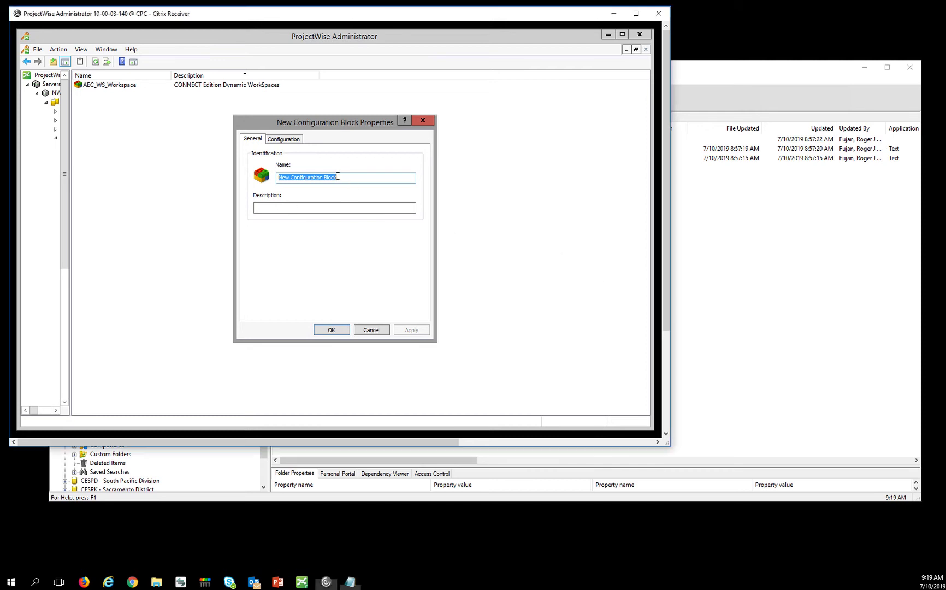
text(AEC_CE_Workspace_WWWW)
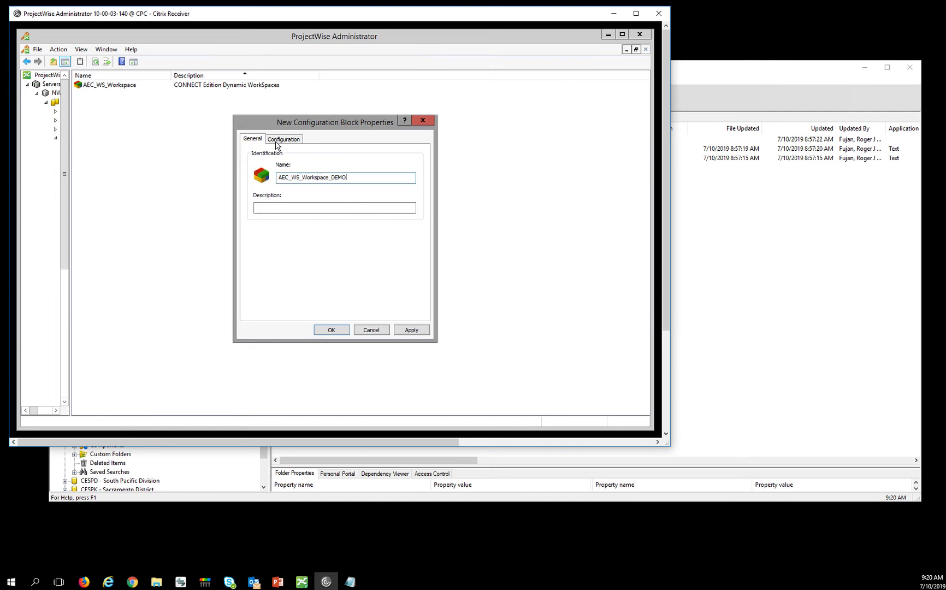
Start a new variable named _USTN_WORKSPACENAME in the AEC_WS_Workspace_DEMO block's configuration.
click(280, 141)
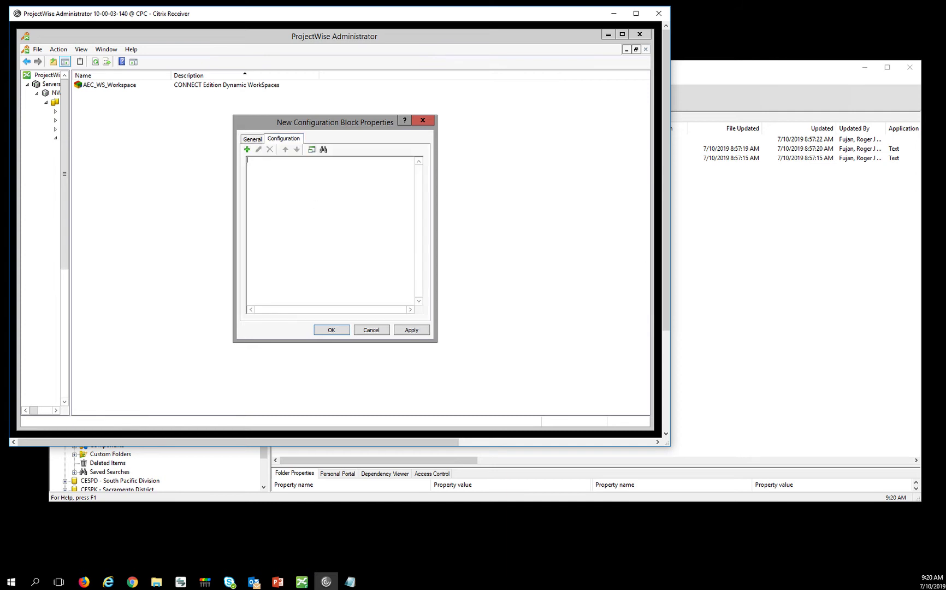
key(alt+Tab)
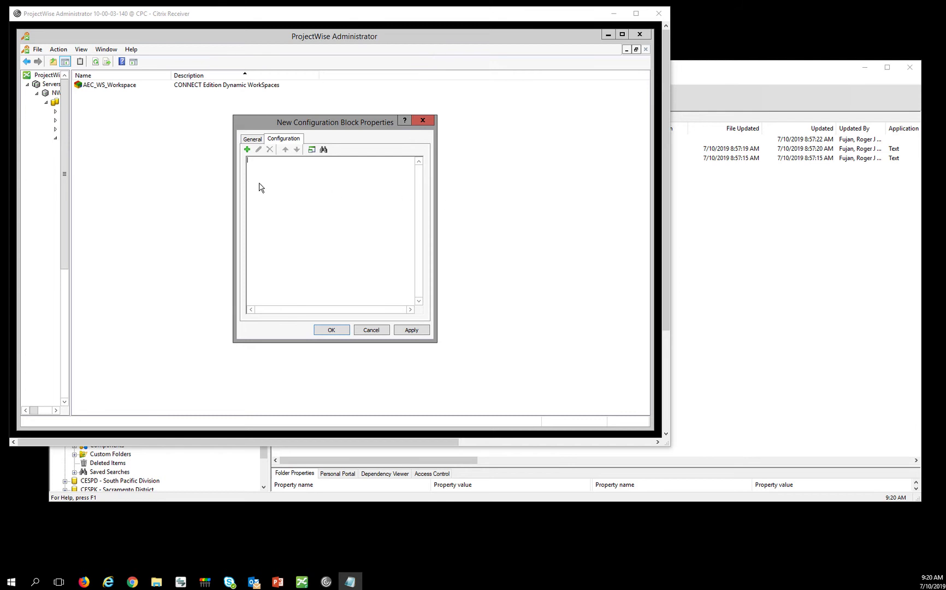
click(247, 150)
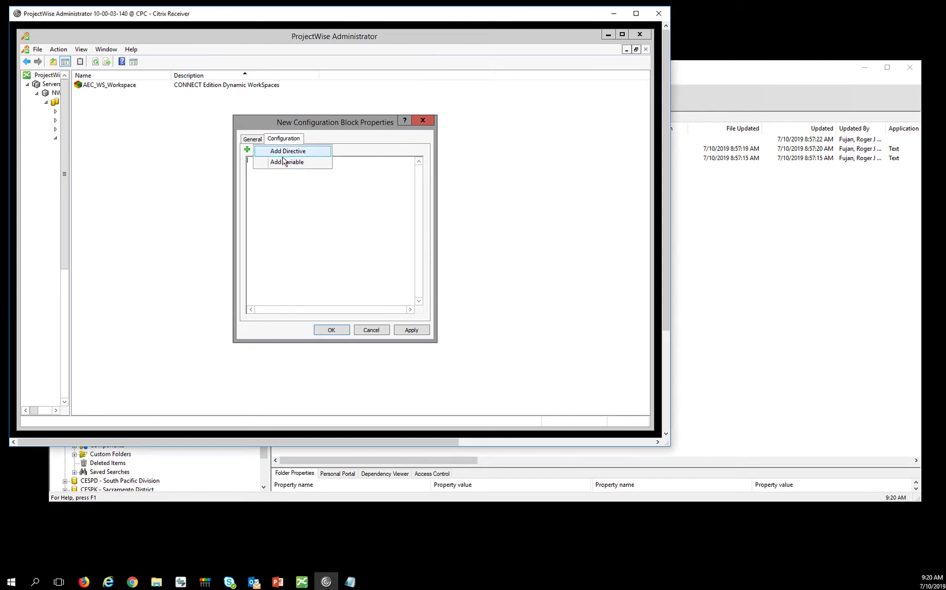
click(282, 154)
text(_USTN_WORKSPACENAME)
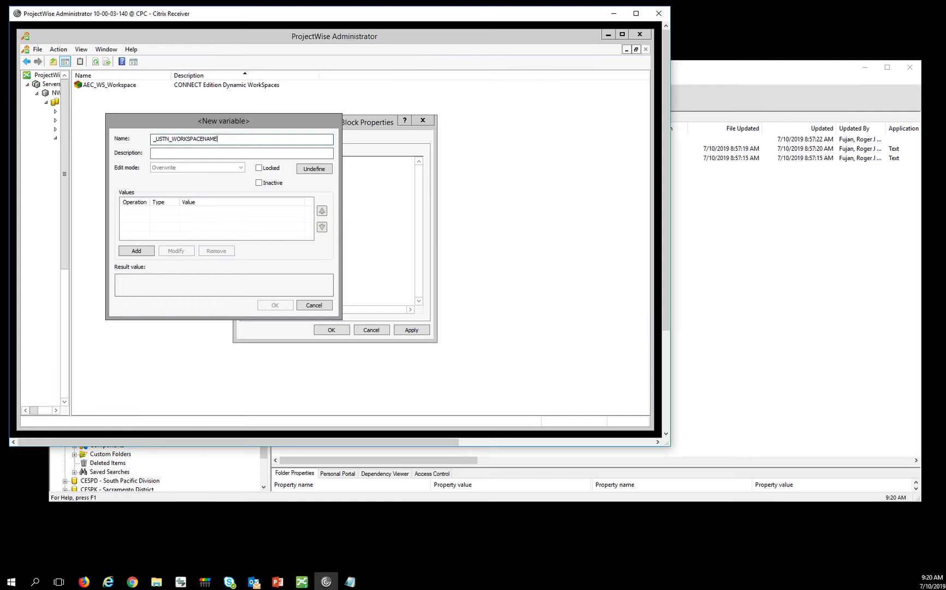
Assign _USTN_WORKSPACENAME the String value $(lastdirpiece (dms_parentproject (_dgndir))) and save the variable as locked.
key(alt+Tab)
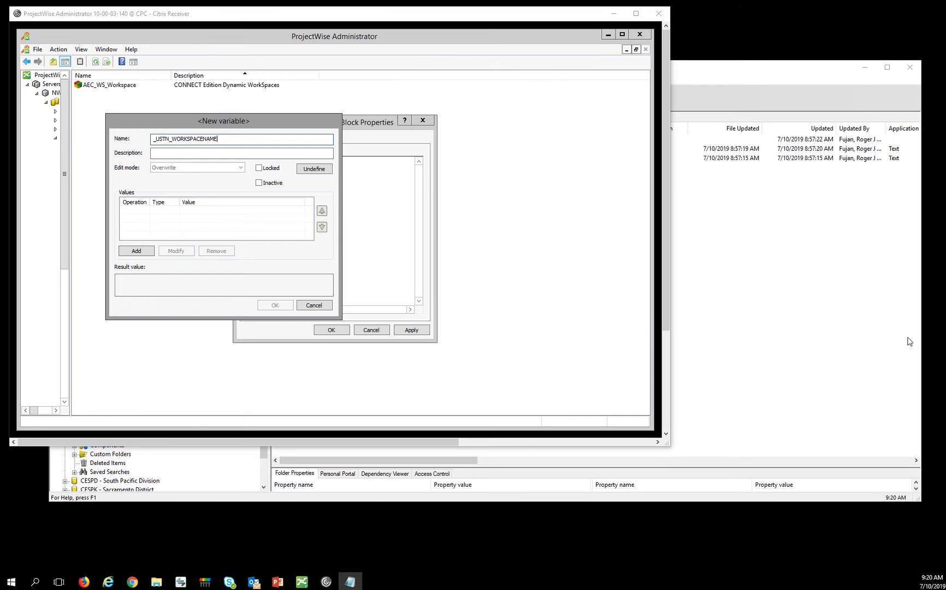
click(132, 252)
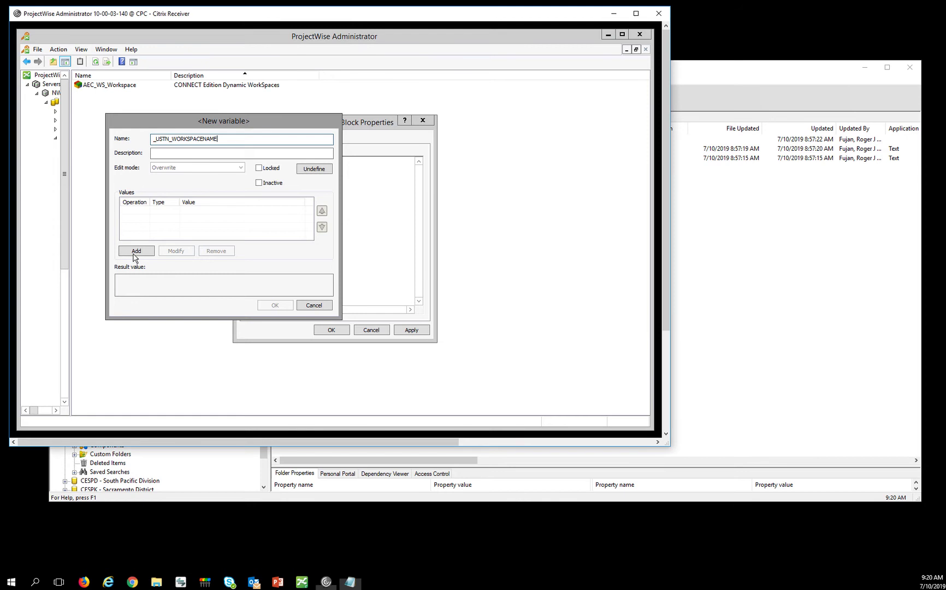
click(291, 245)
click(291, 244)
click(277, 264)
text($(lastdirpiece (dms_parentproject (_dgndir))))
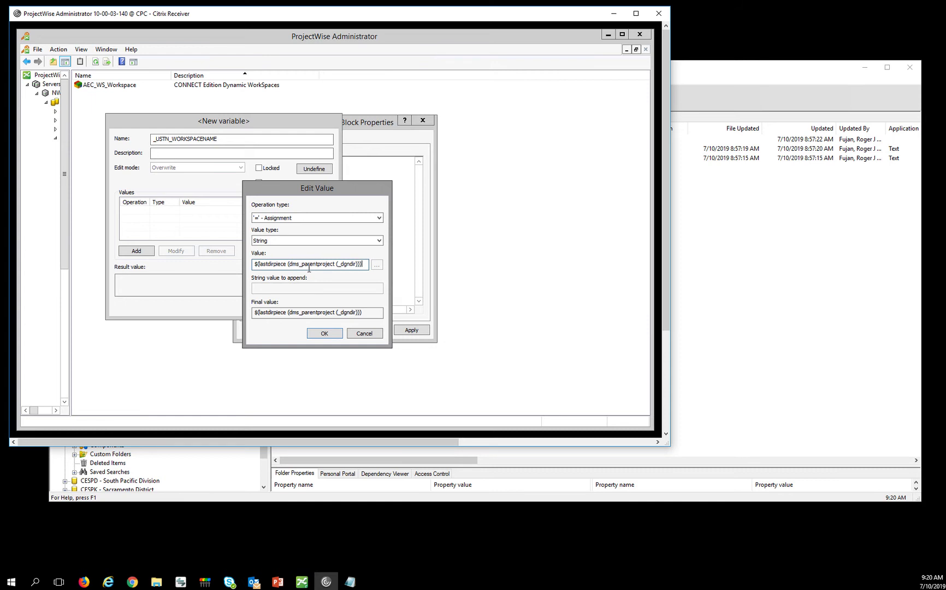
click(325, 334)
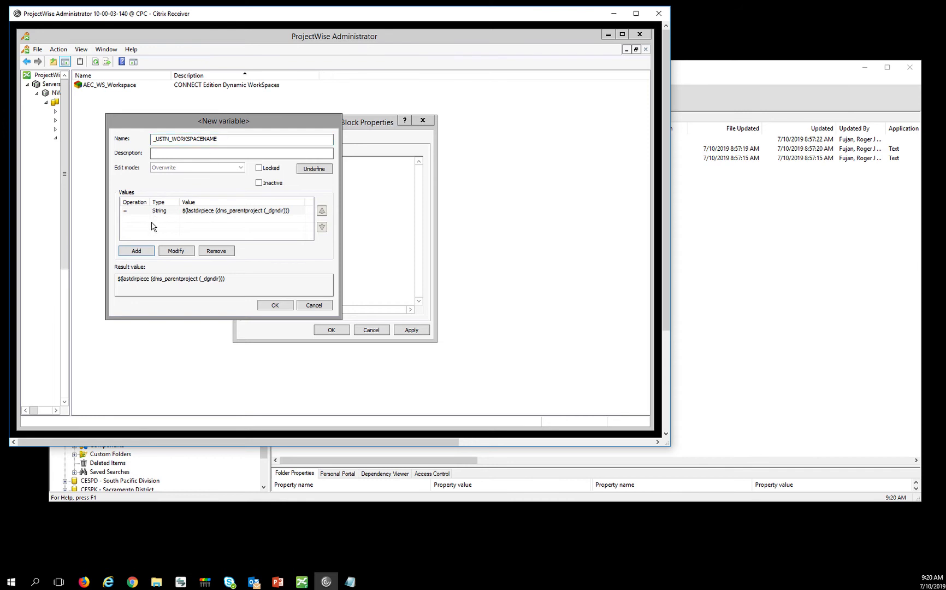
click(259, 168)
click(274, 305)
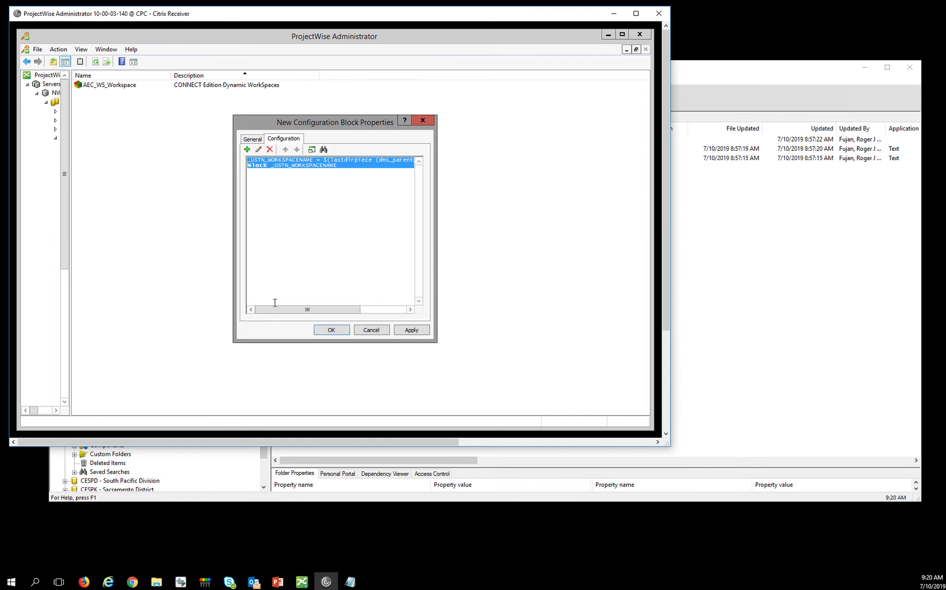
Start a new variable named _USTN_WORKSPACESROOT in the AEC_WS_Workspace_DEMO block's configuration.
click(247, 149)
click(281, 163)
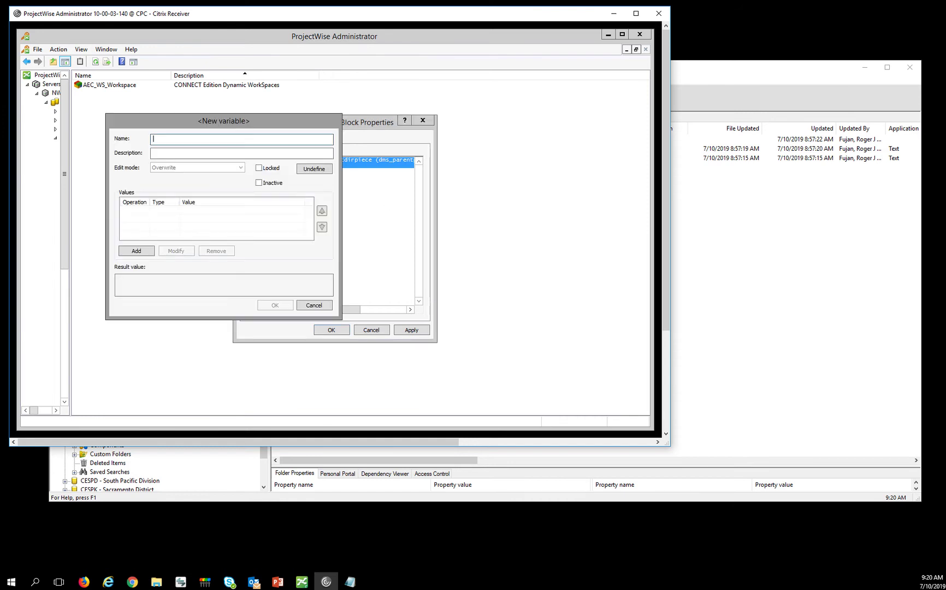
key(alt+Tab)
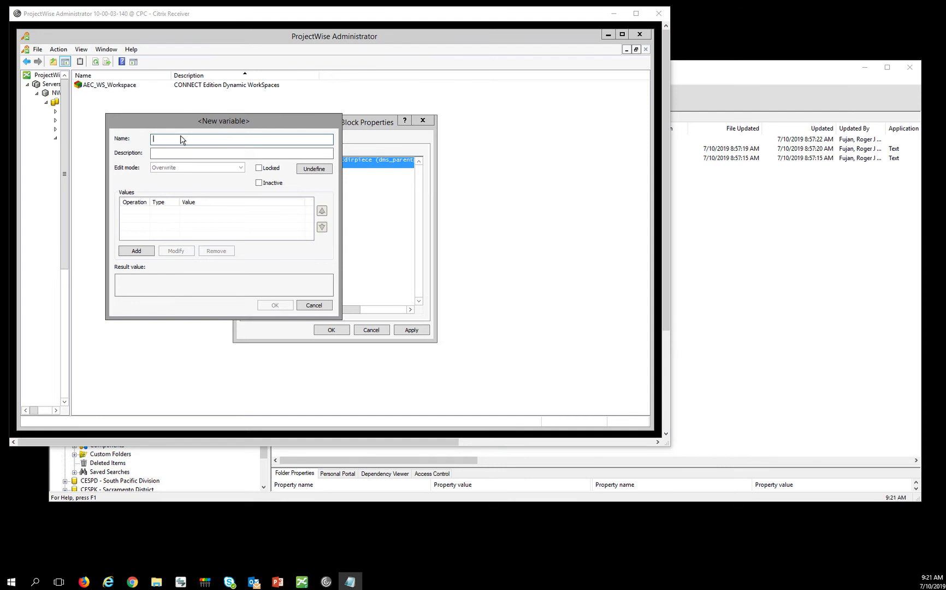
click(212, 143)
text(_USTN_WORKSPACESROOT)
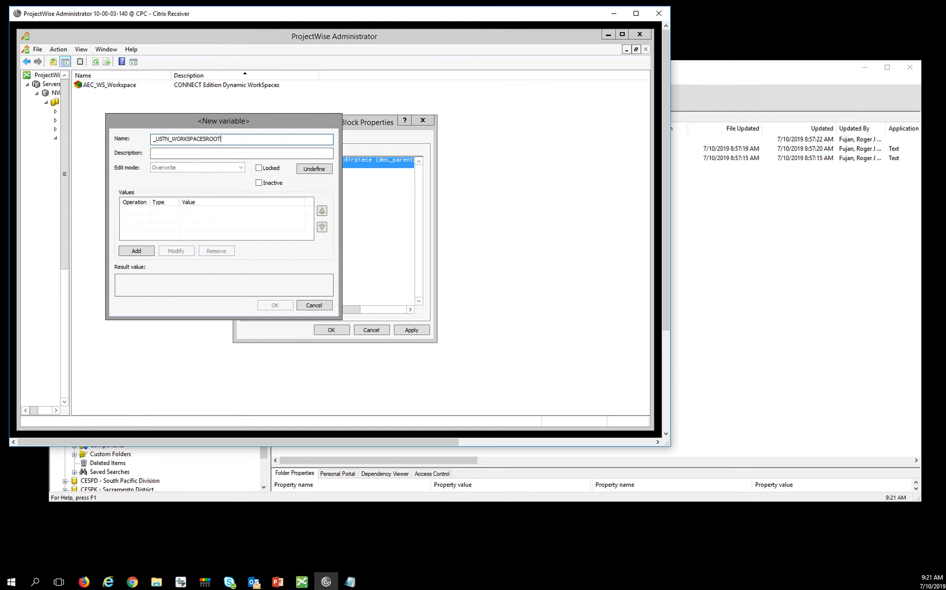
Assign _USTN_WORKSPACESROOT the String value $(parentdevdir (dms_parentproject (_dgndir))) and save the variable.
key(alt+Tab)
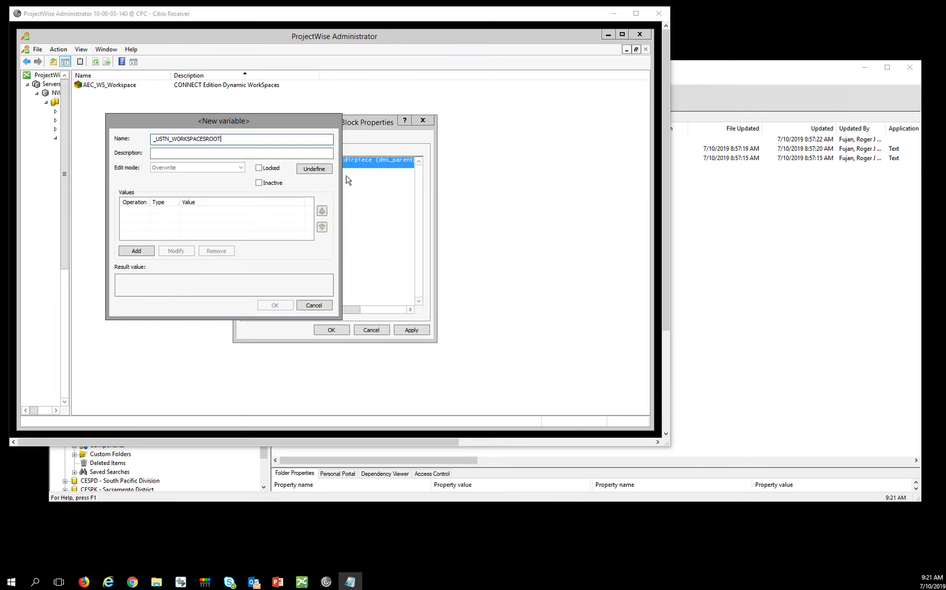
click(134, 251)
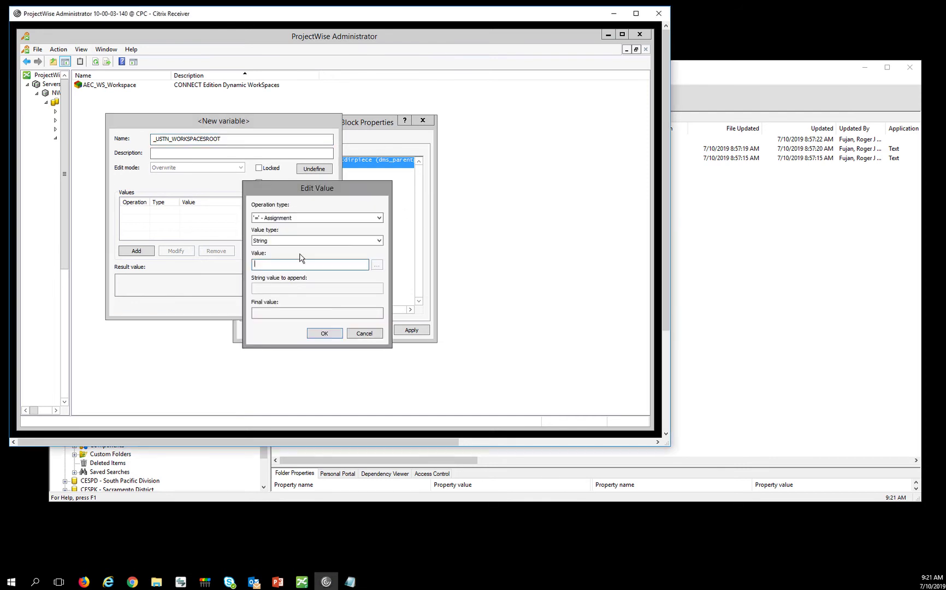
text($(parentdevdir (dms_parentproject (_dgndir))))
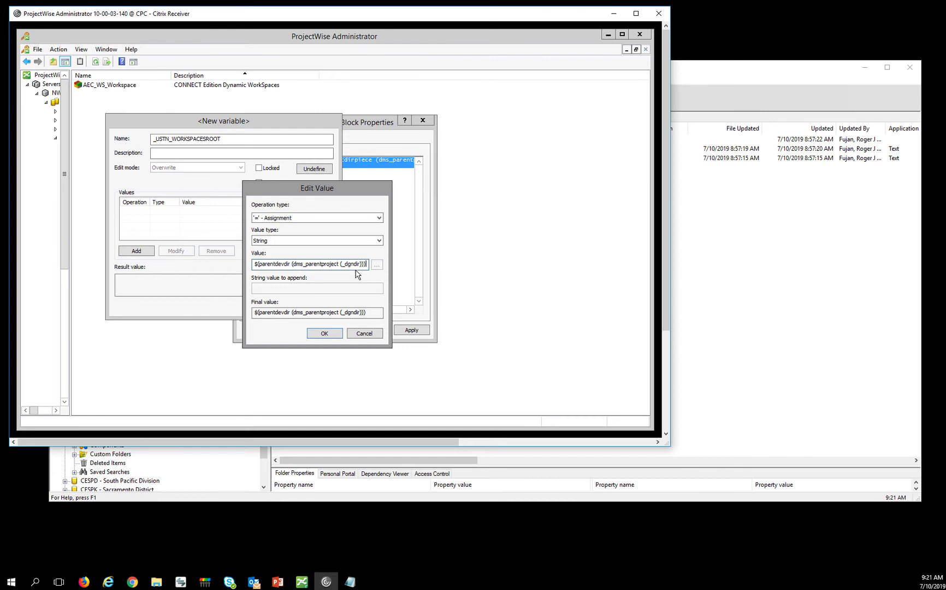
click(323, 333)
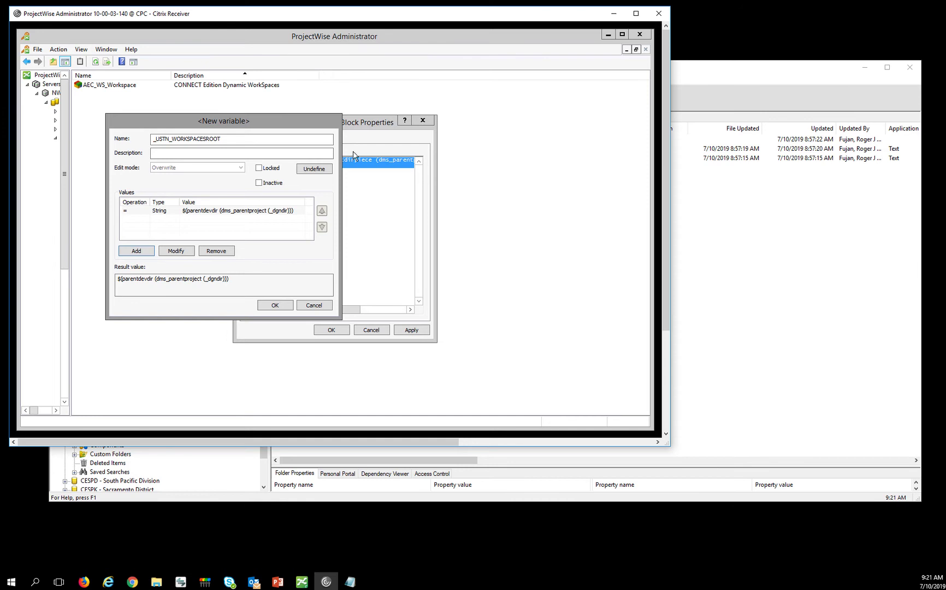
click(275, 304)
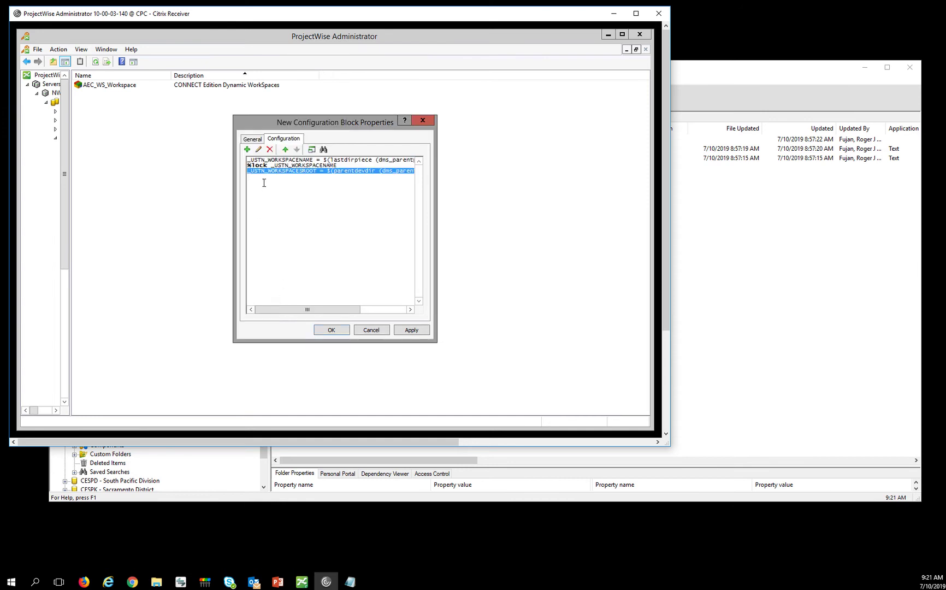
Reopen the _USTN_WORKSPACESROOT variable and save it as locked.
click(309, 176)
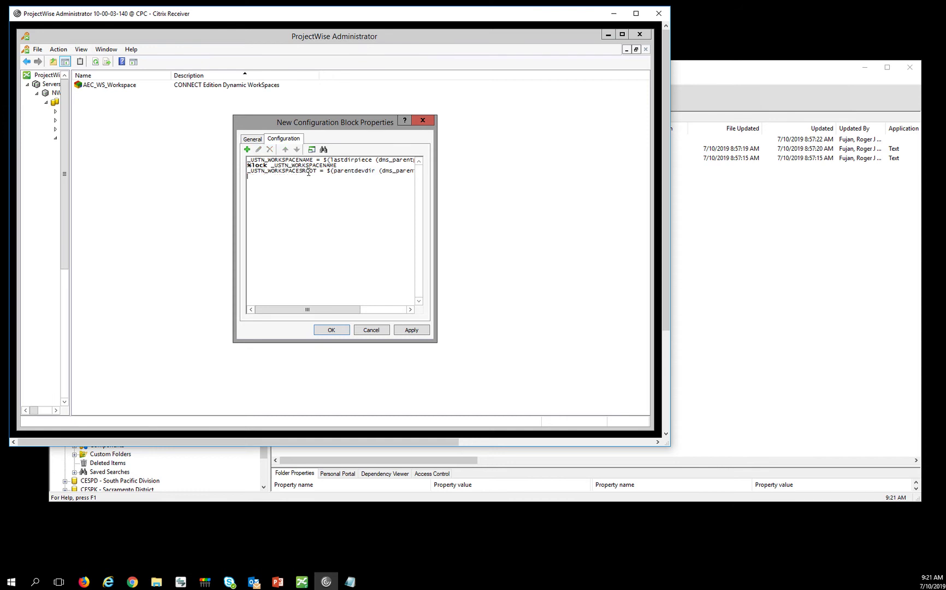
double_click(308, 171)
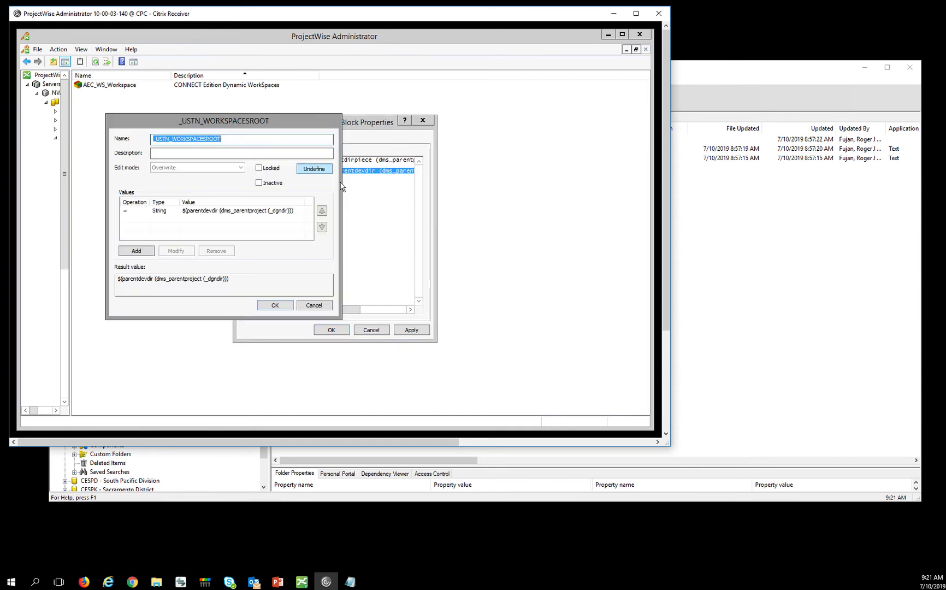
click(275, 306)
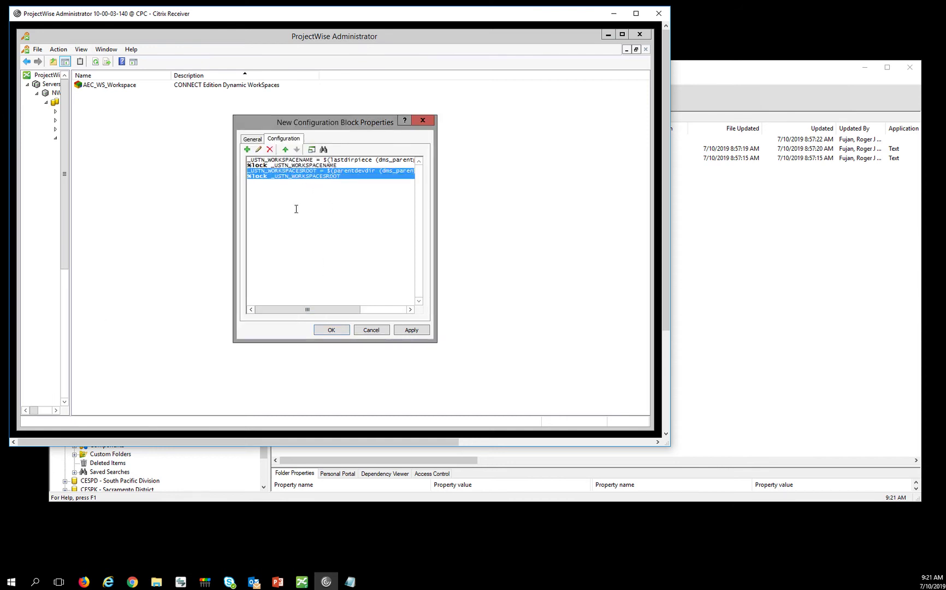
Start a new locked variable named _USTN_WORKSPACEROOT in the AEC_WS_Workspace_DEMO block's configuration.
click(246, 149)
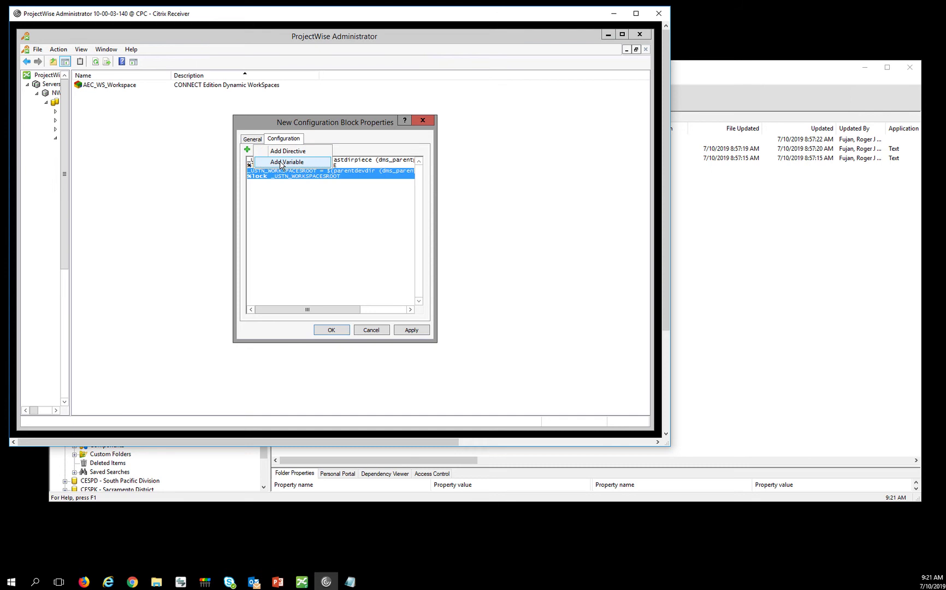
click(286, 162)
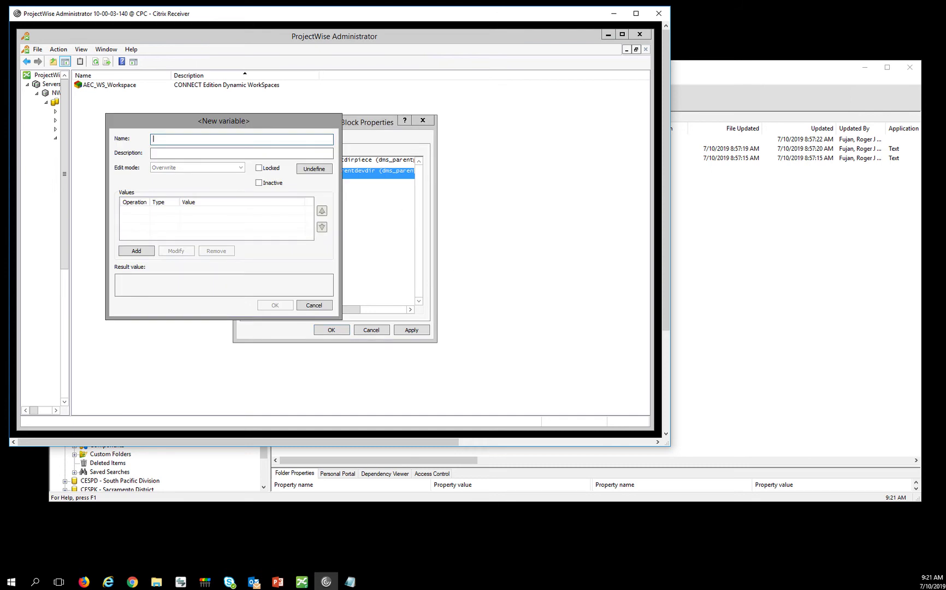
key(alt+Tab)
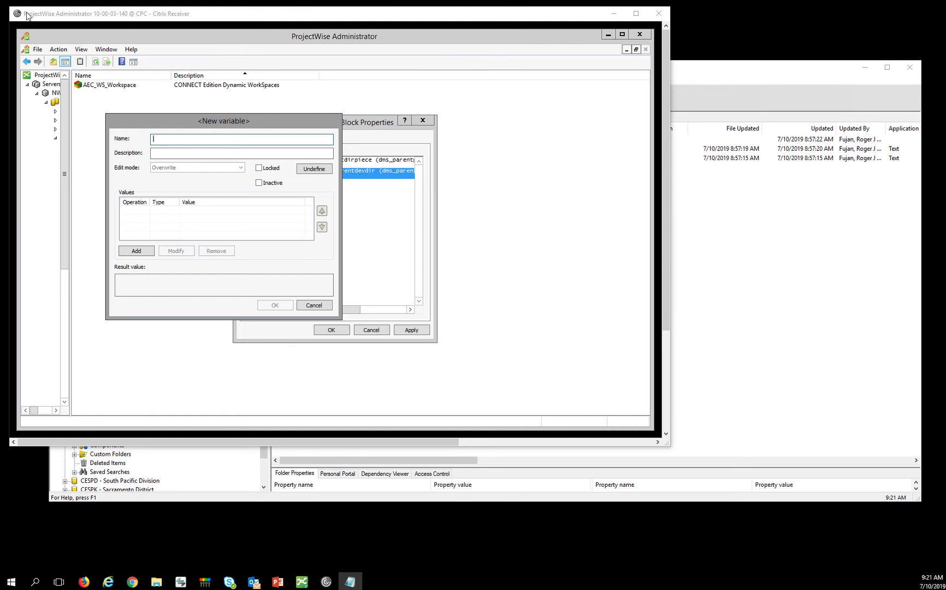
click(172, 139)
text(_USTN_WORKSPACEROOT)
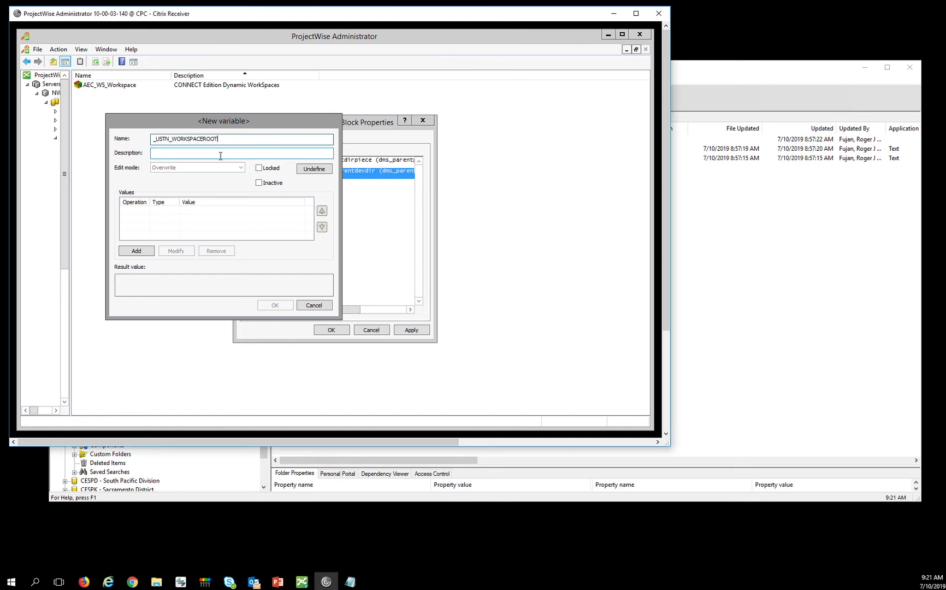
click(266, 168)
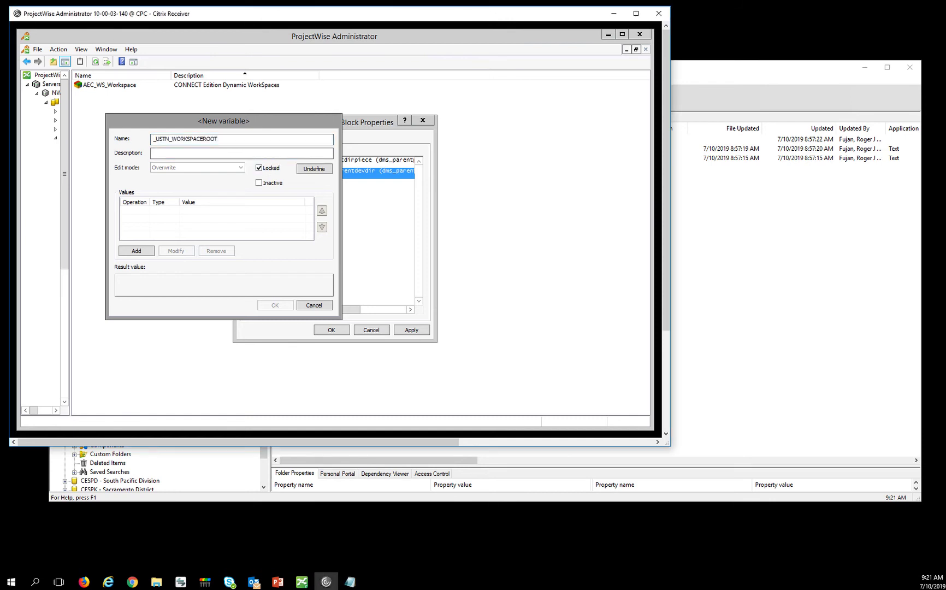
Assign _USTN_WORKSPACEROOT the String value $(dms_parentproject (_dgndir)) and save the AEC_WS_Workspace_DEMO block.
key(alt+Tab)
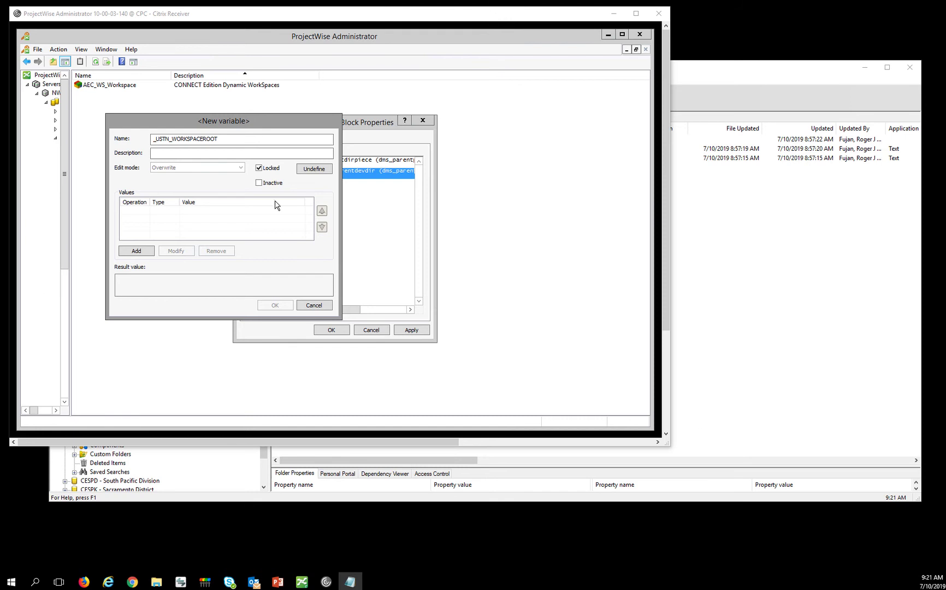
click(136, 250)
text($(dms_parentproject (_dgndir)))
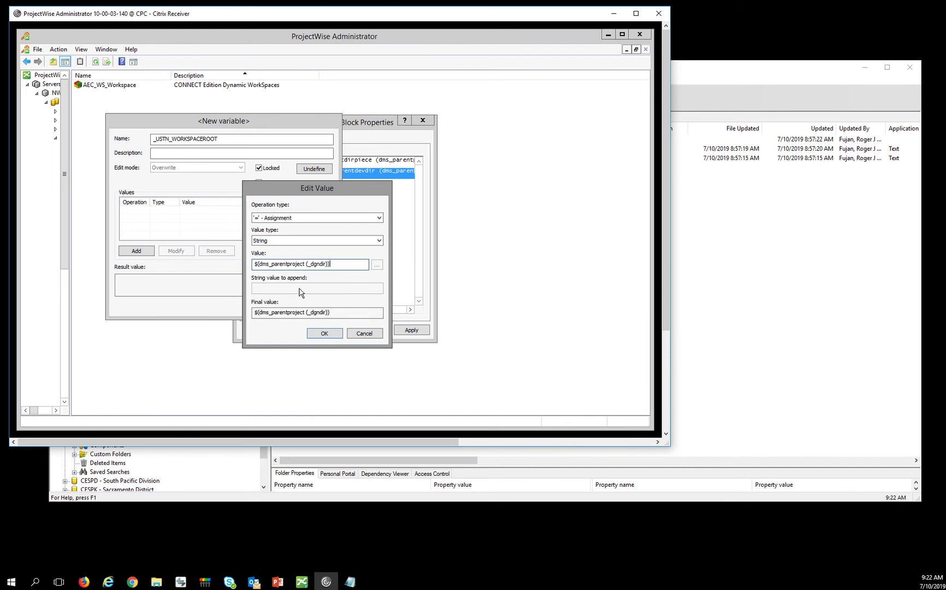
click(325, 334)
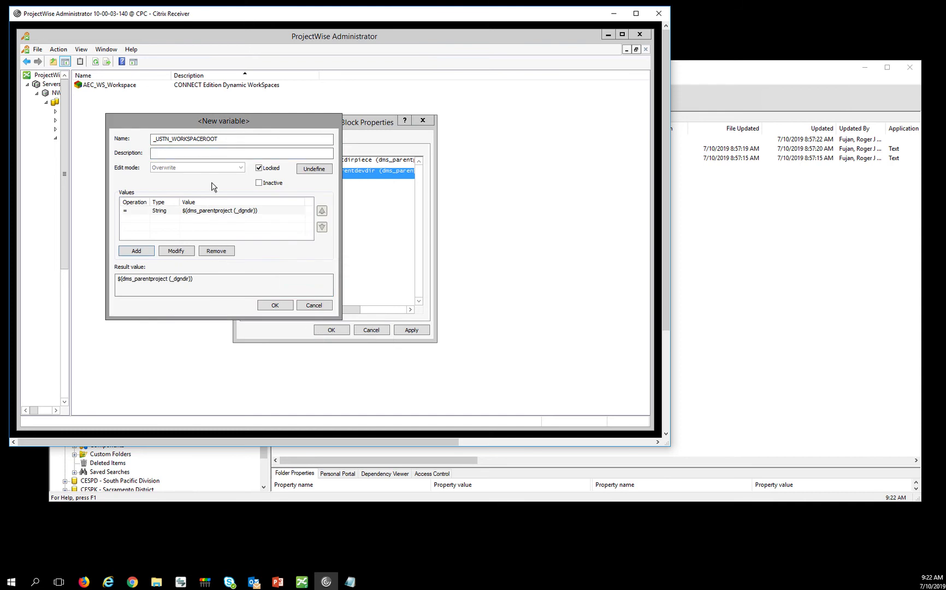
click(275, 305)
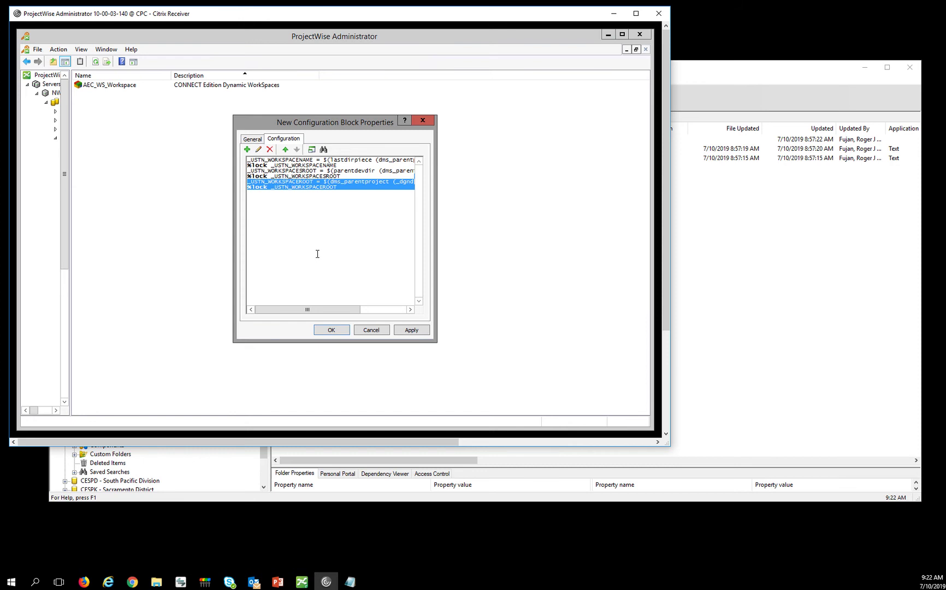
click(329, 331)
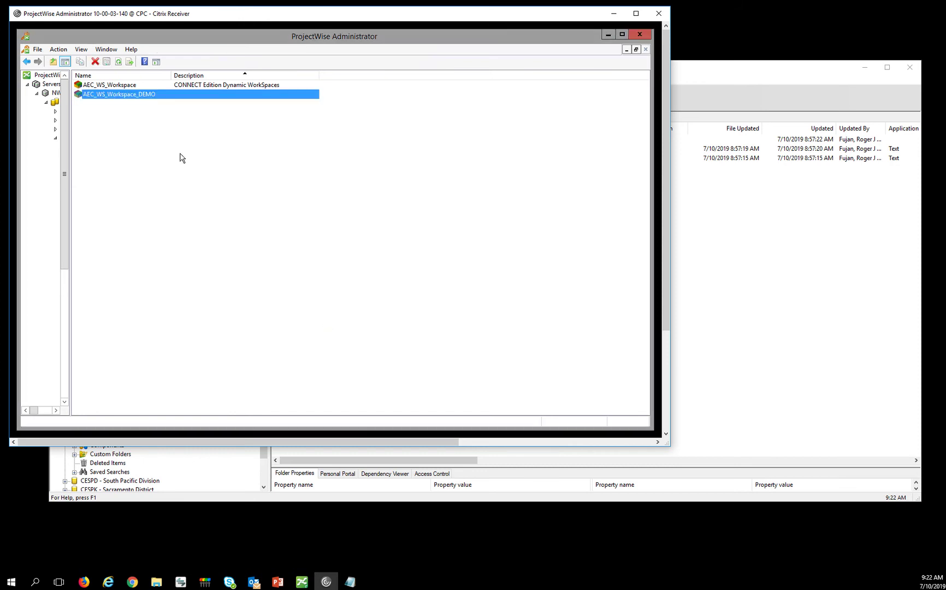
Create a new configuration block named AEC_WS_Workset_DEMO at the WorkSet/Project level.
click(33, 64)
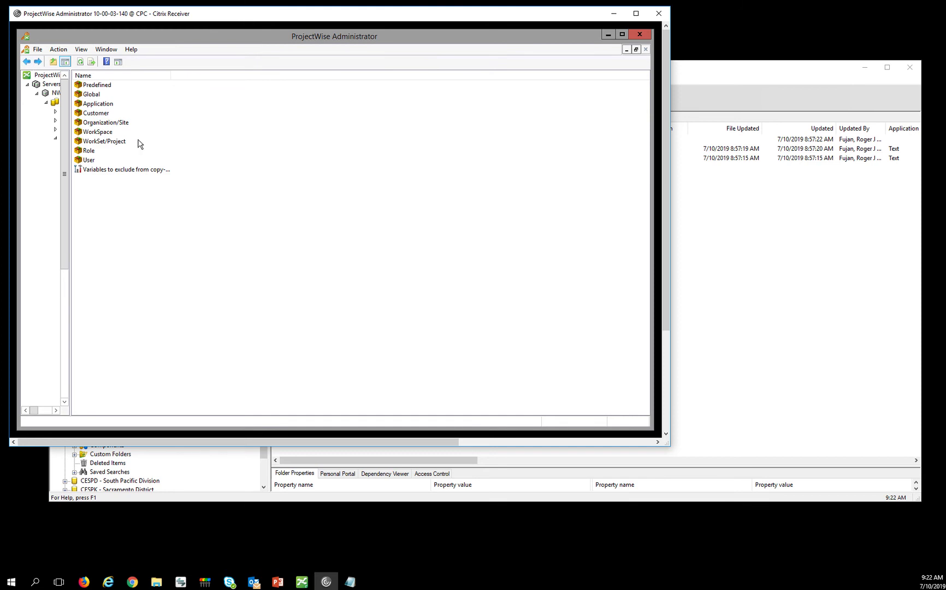
double_click(109, 142)
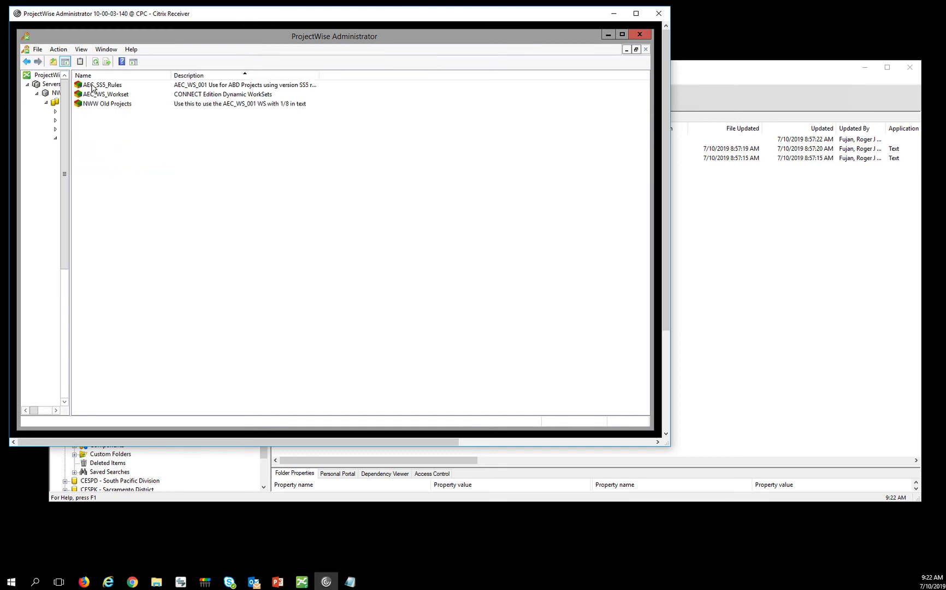
right_click(159, 174)
mouse_move(180, 181)
click(284, 183)
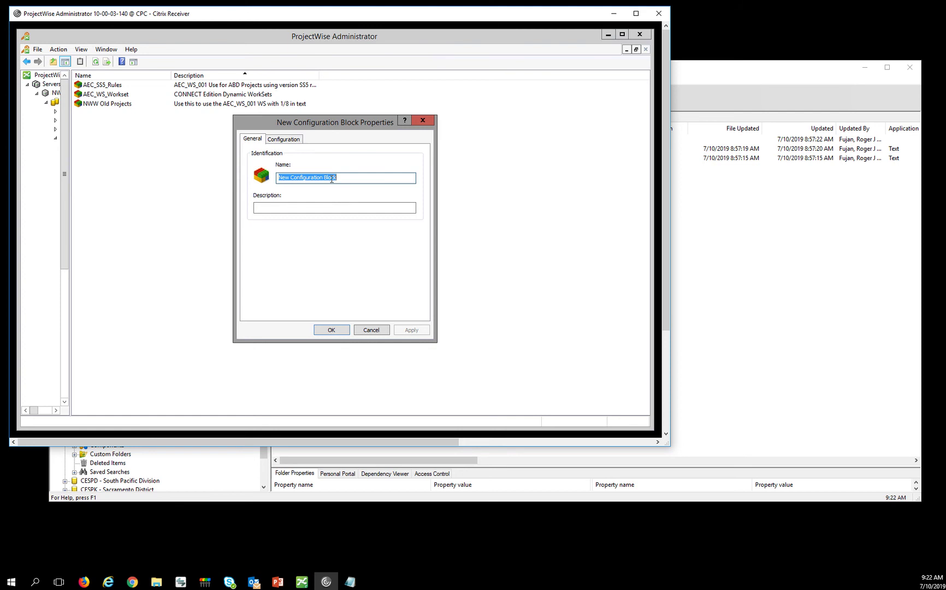
key(alt+Tab)
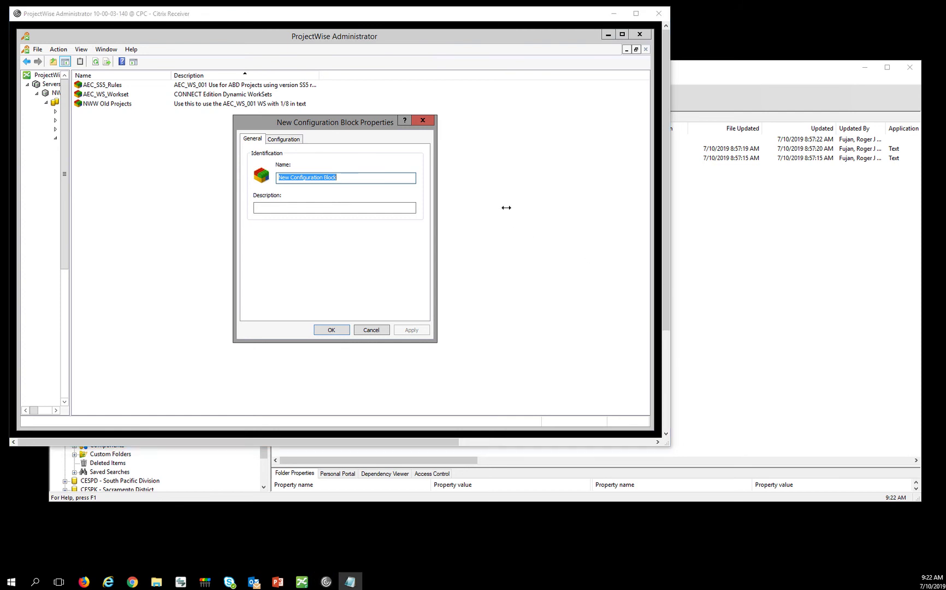
click(384, 180)
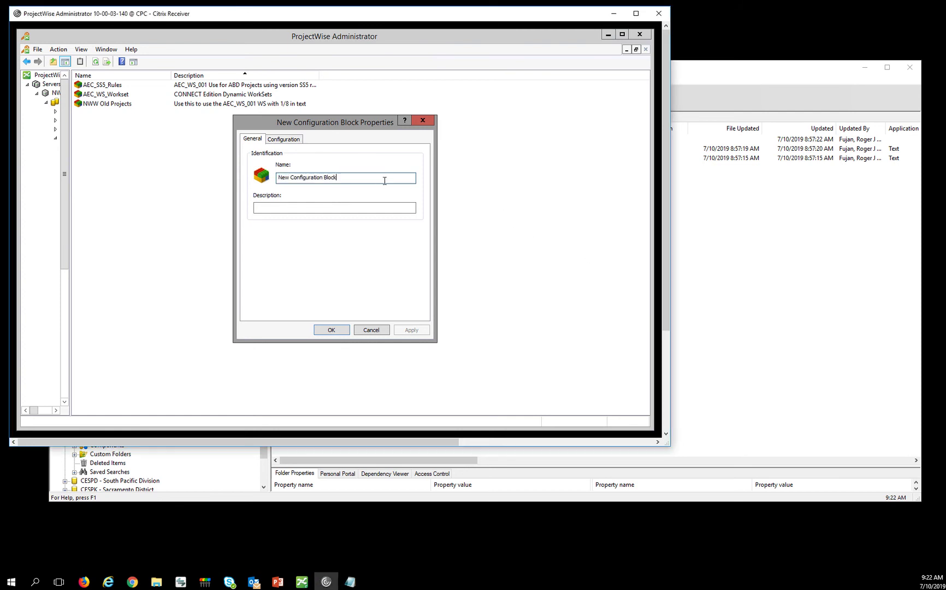
drag(385, 181, 274, 173)
text(AEC_WS_Workset_DEMO)
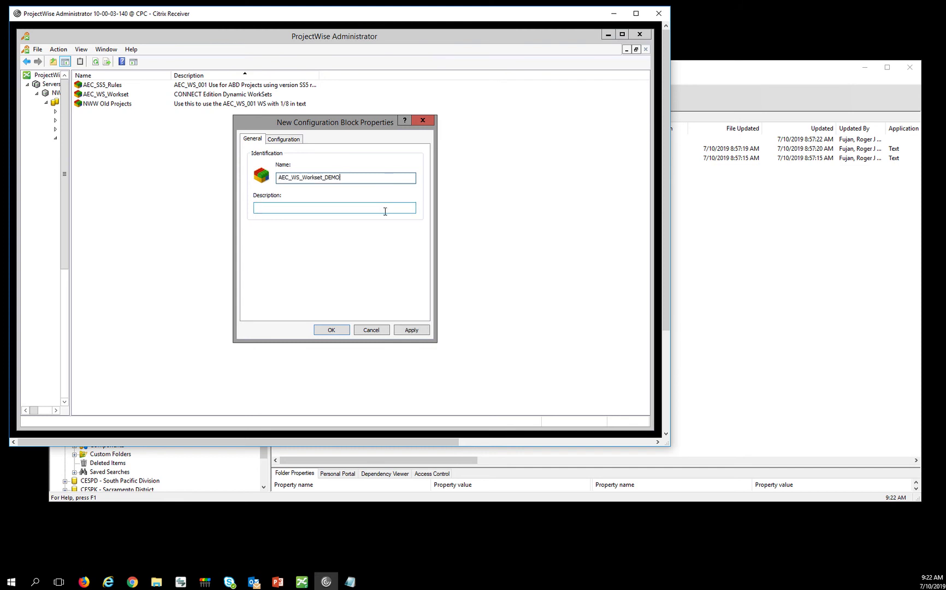
Start a new variable named _USTN_WORKSETNAME in the AEC_WS_Workset_DEMO block's configuration.
click(289, 141)
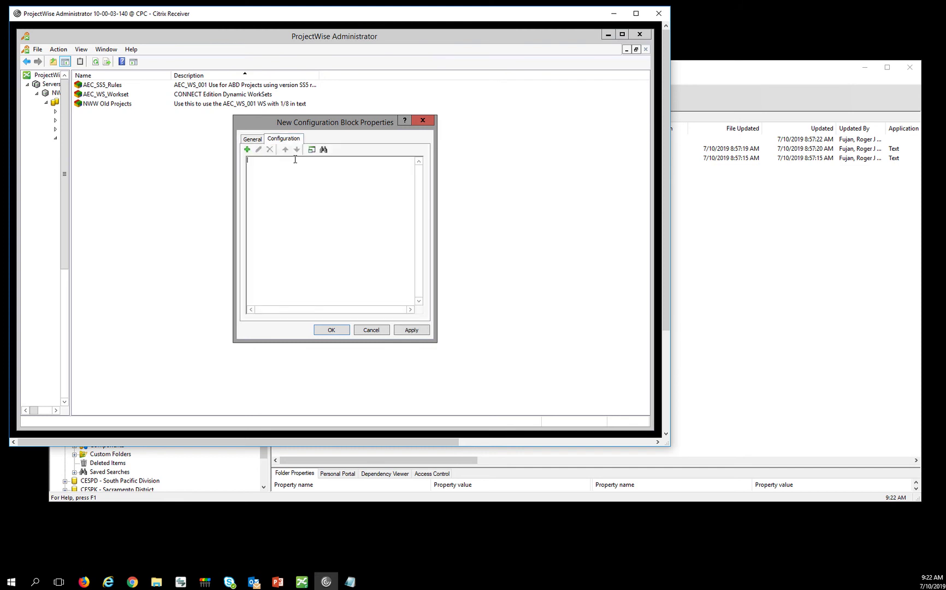
click(248, 150)
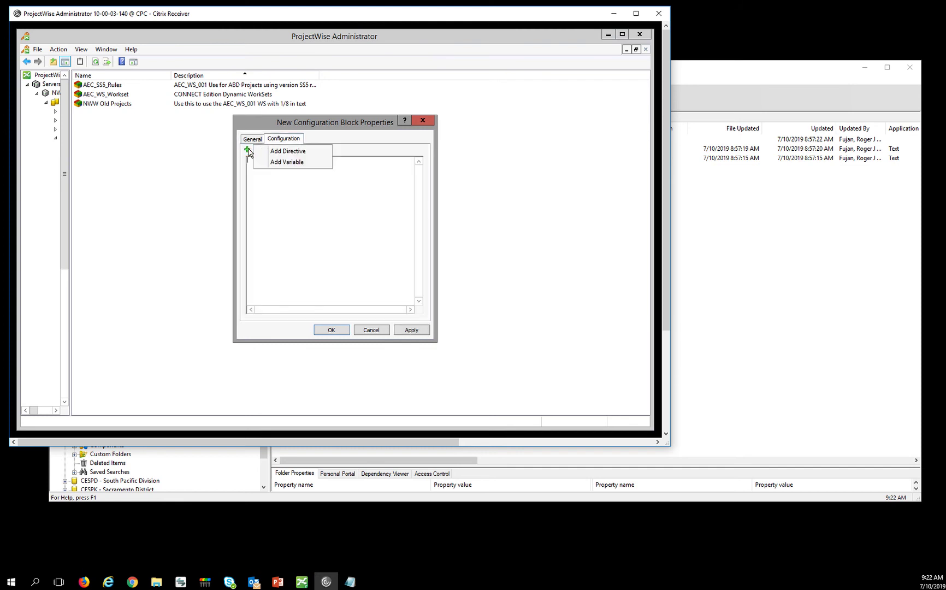
click(285, 162)
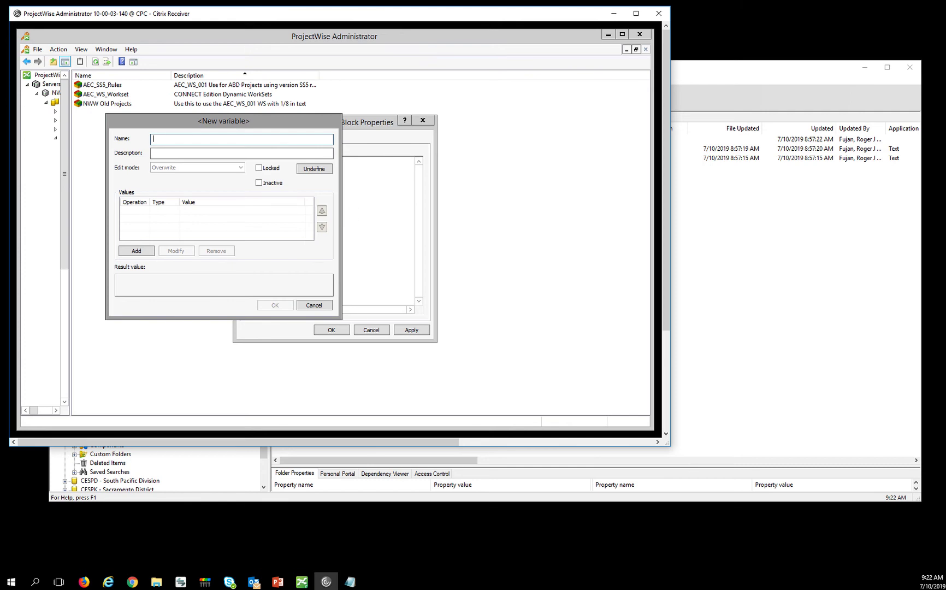
key(alt+Tab)
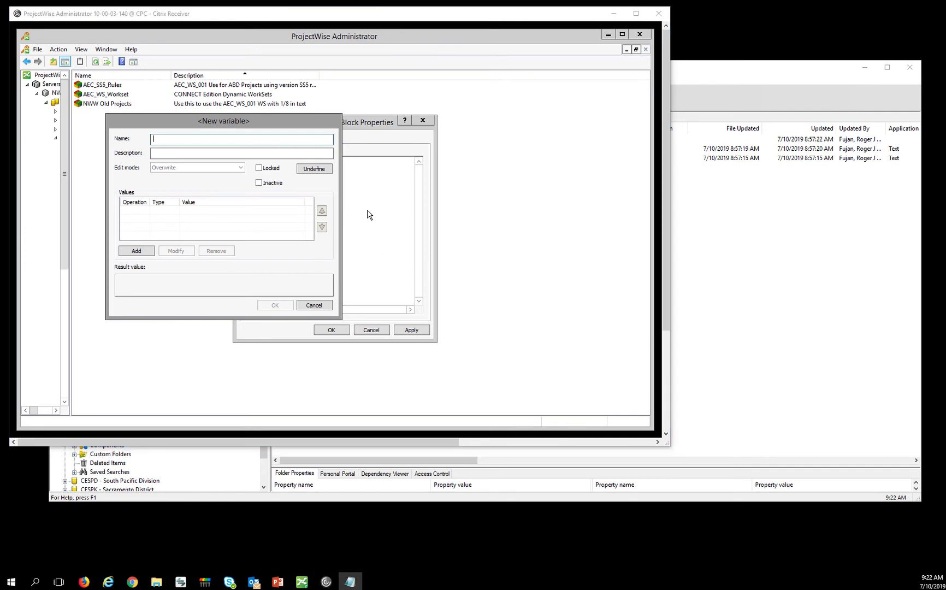
click(198, 139)
text(_USTN_WORKSETNAME)
Assign _USTN_WORKSETNAME the String value $(lastdirpiece (dms_project (_dgndir))) and save the variable as locked.
click(131, 251)
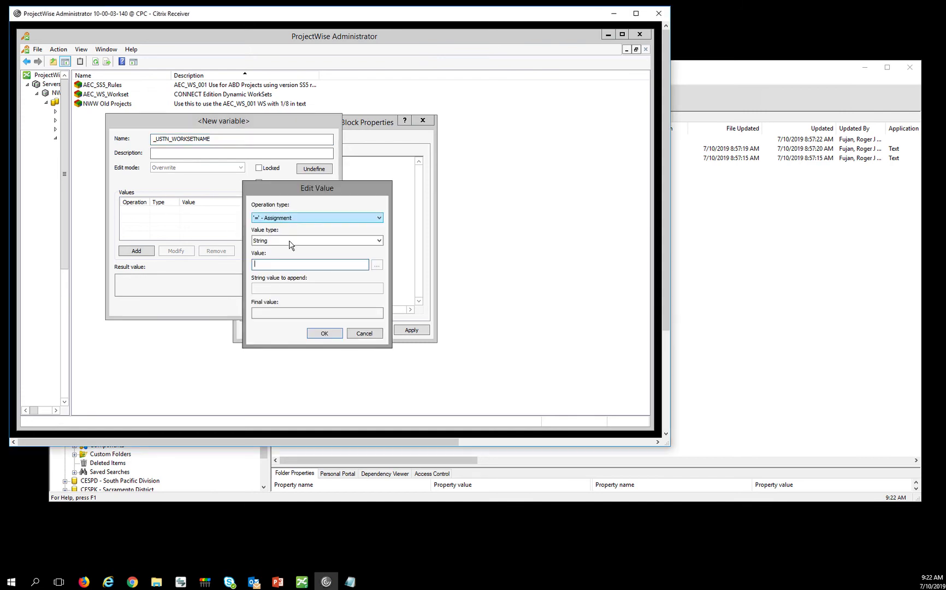
text($(lastdirpiece (dms_project (_dgndir))))
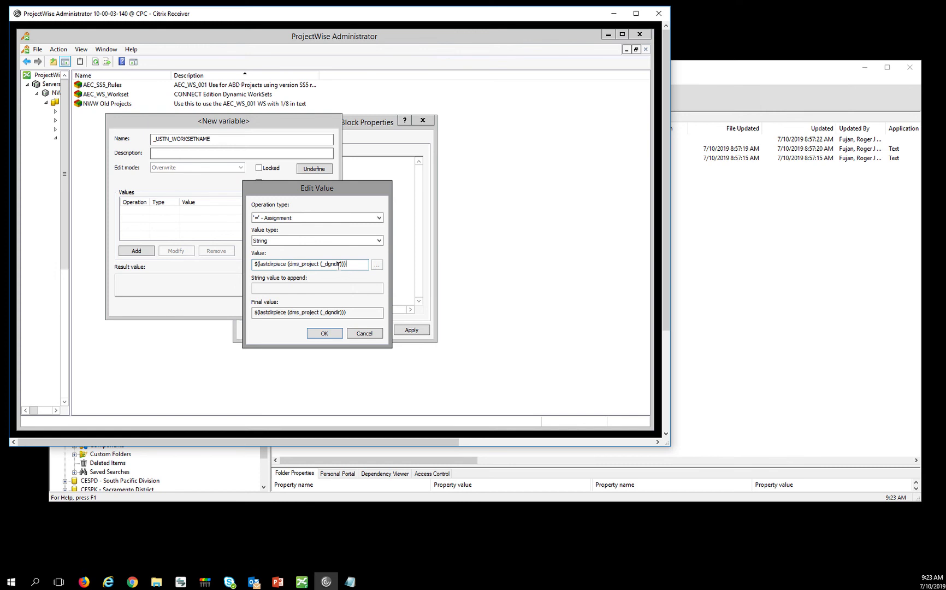
click(324, 334)
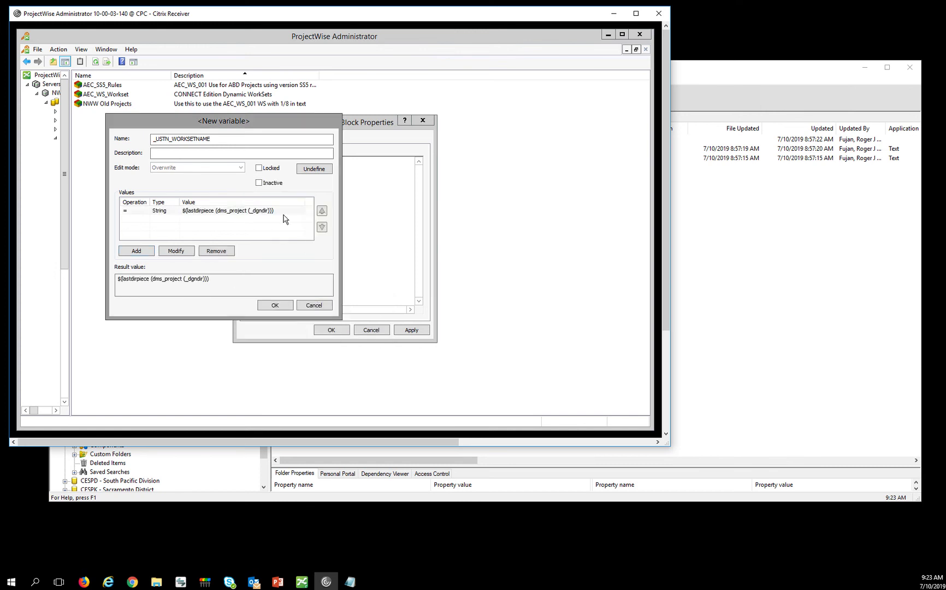
click(259, 168)
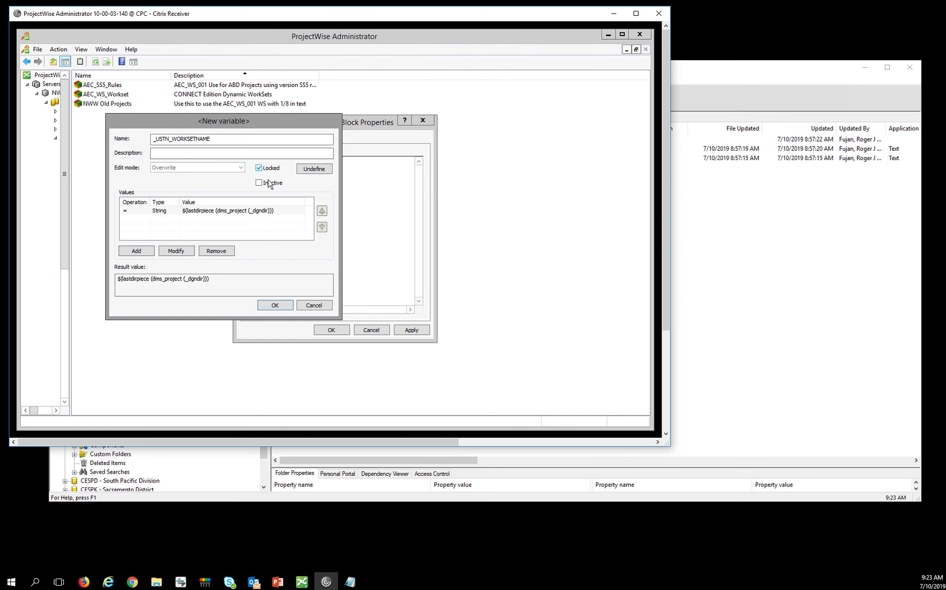
click(273, 306)
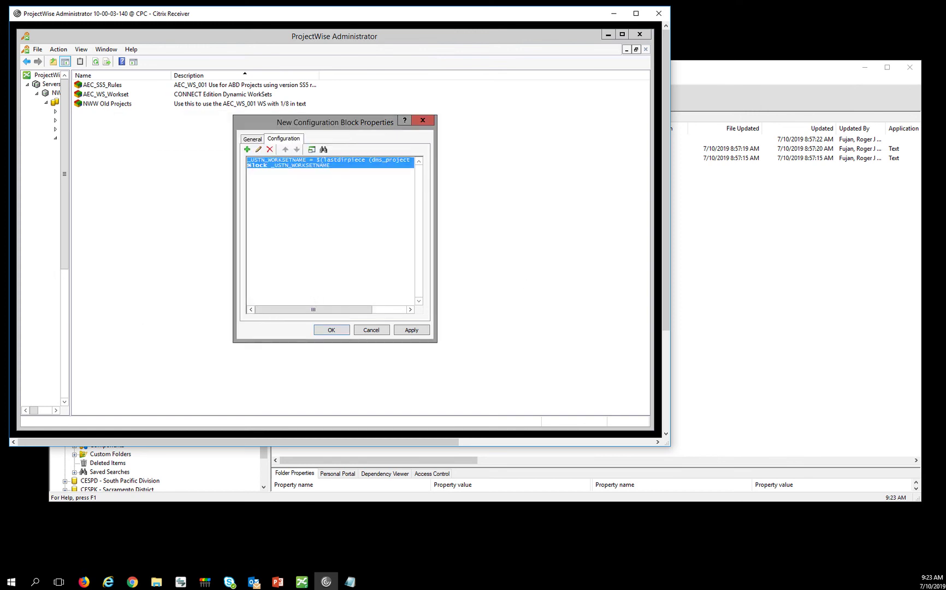
Start a new variable named _USTN_WORKSETSROOT in the AEC_WS_Workset_DEMO block's configuration.
key(alt+Tab)
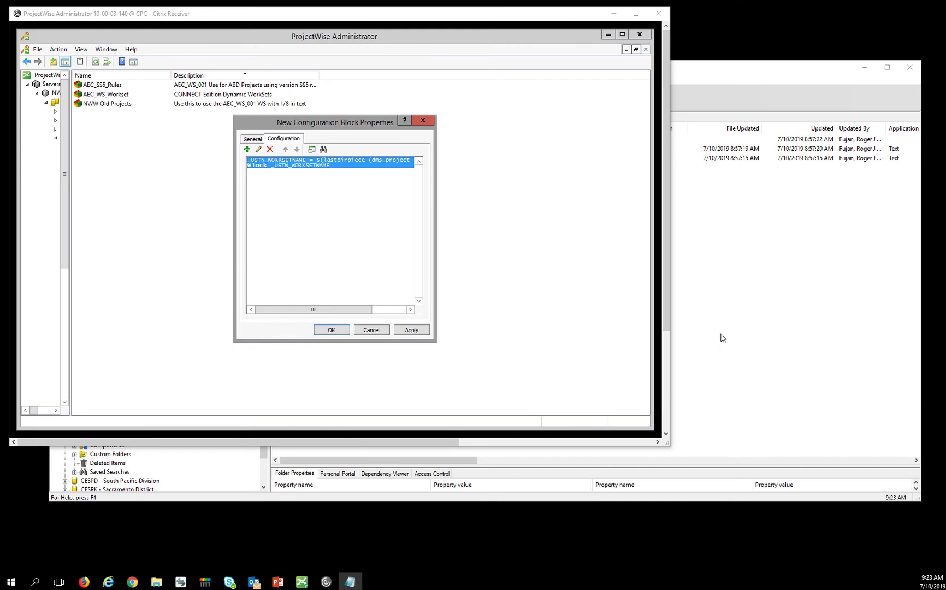
click(247, 150)
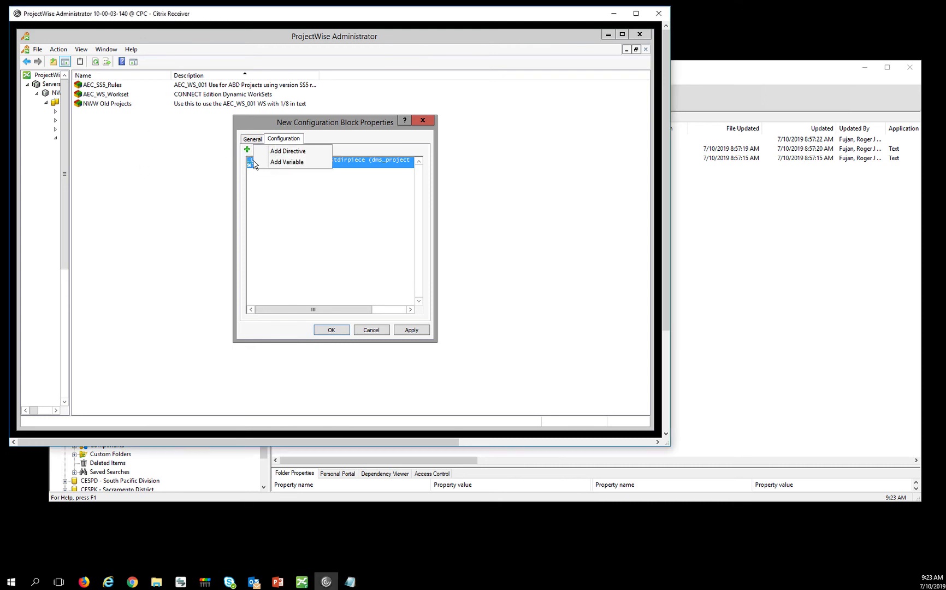
click(274, 163)
text(_USTN_WORKSETSROOT)
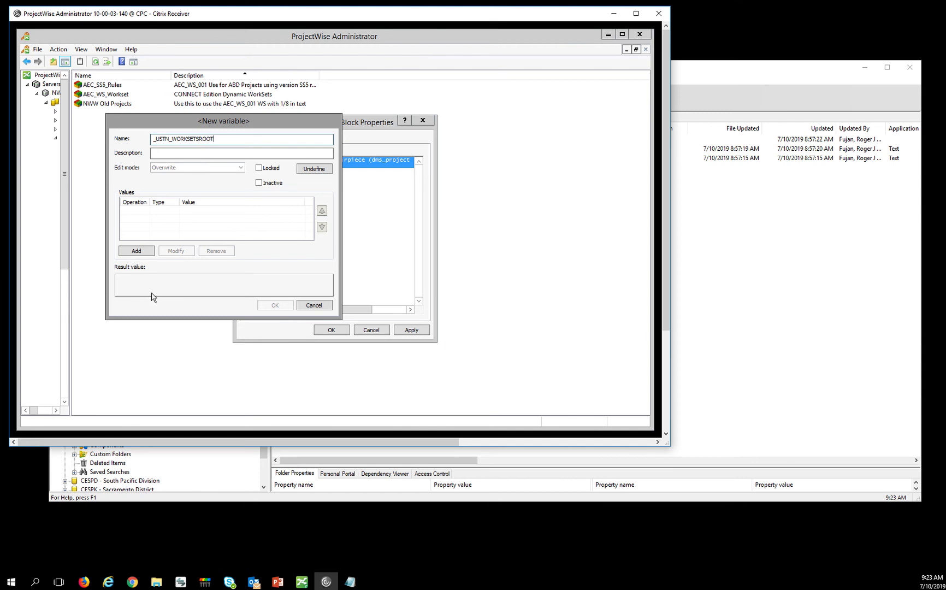
Assign _USTN_WORKSETSROOT the String value $(parentdevdir (dms_project (_dgndir))) and save the variable.
click(136, 251)
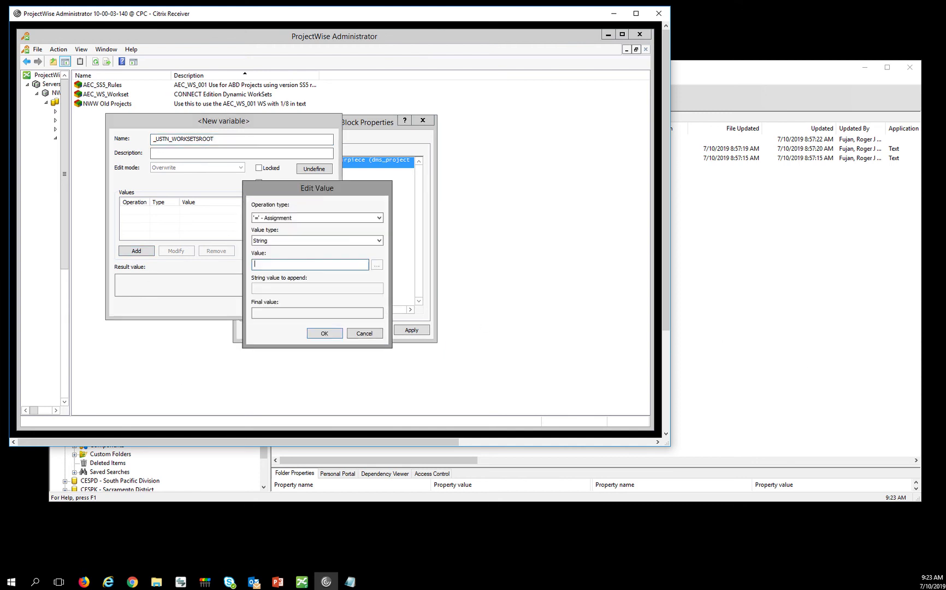
key(alt+Tab)
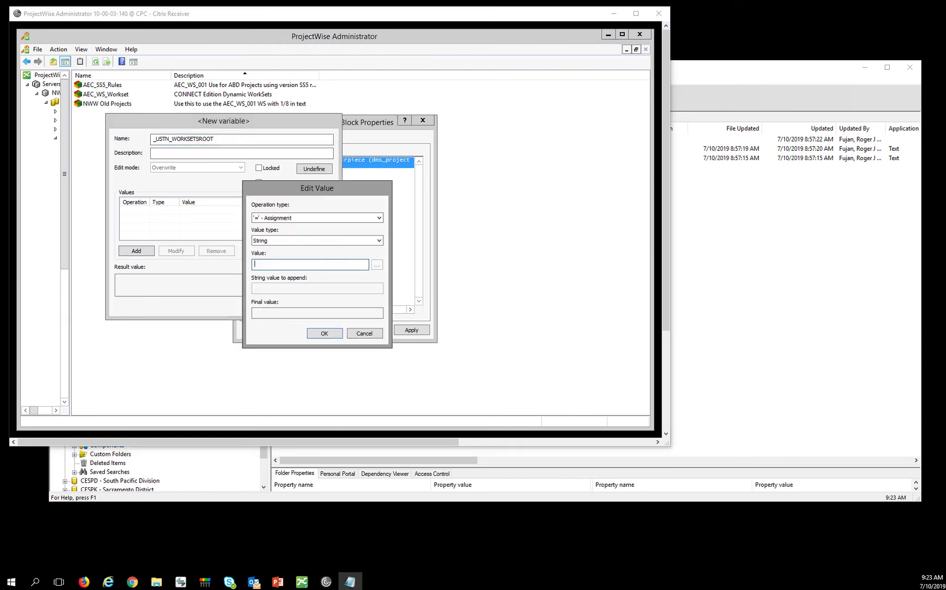
click(277, 264)
text($(parentdevdir (dms_project (_dgndir))))
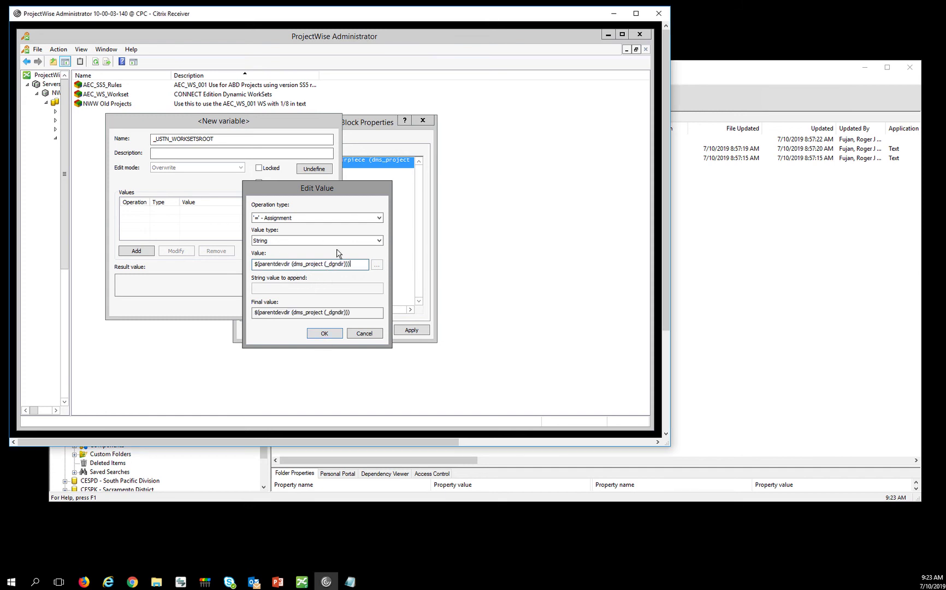
click(324, 334)
click(274, 303)
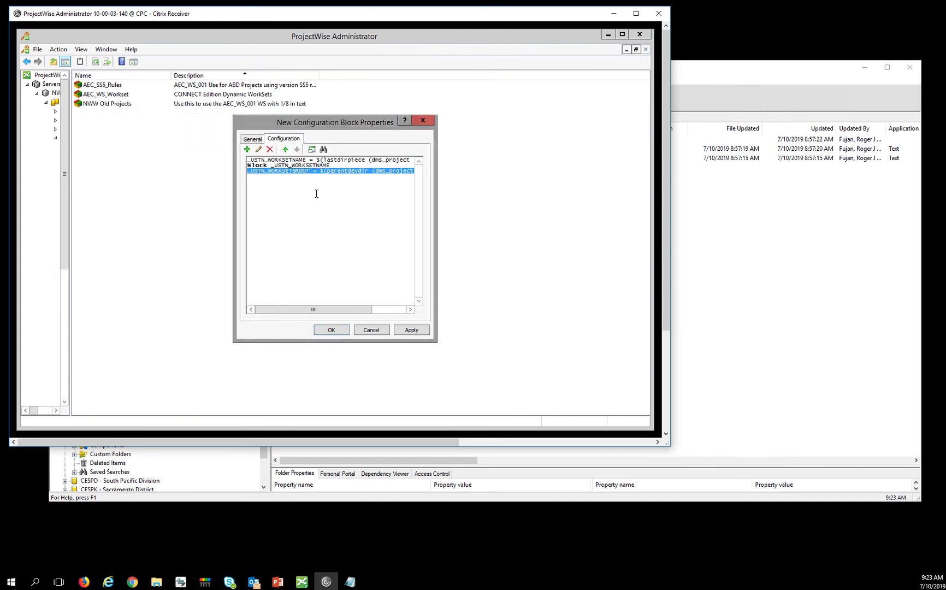
Reopen the _USTN_WORKSETSROOT variable and set it to locked.
double_click(299, 172)
click(259, 169)
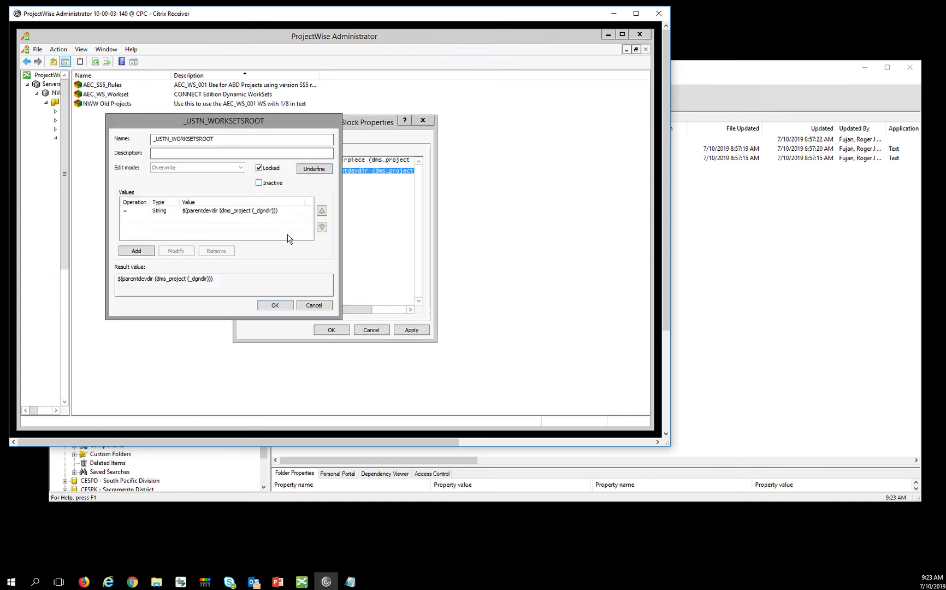
click(270, 307)
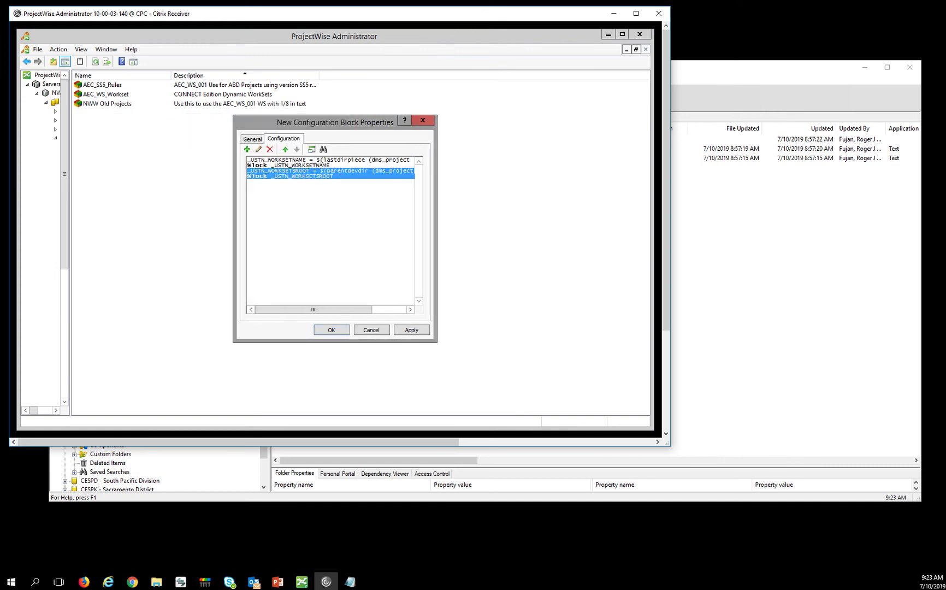
Start a new locked variable named _USTN_WORKSETROOT in the AEC_WS_Workset_DEMO block's configuration.
key(alt+Tab)
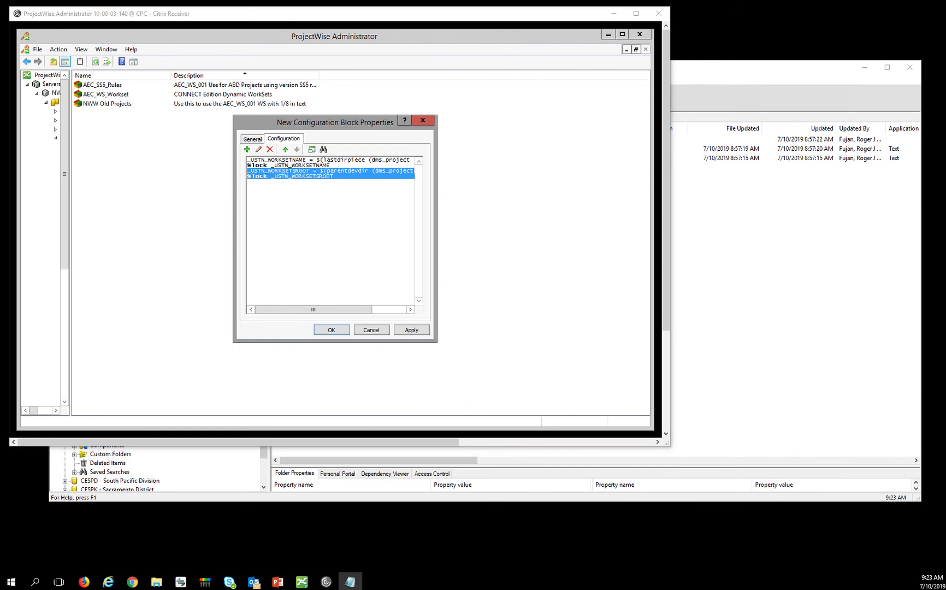
click(247, 149)
click(275, 162)
text(_USTN_WORKSETROOT)
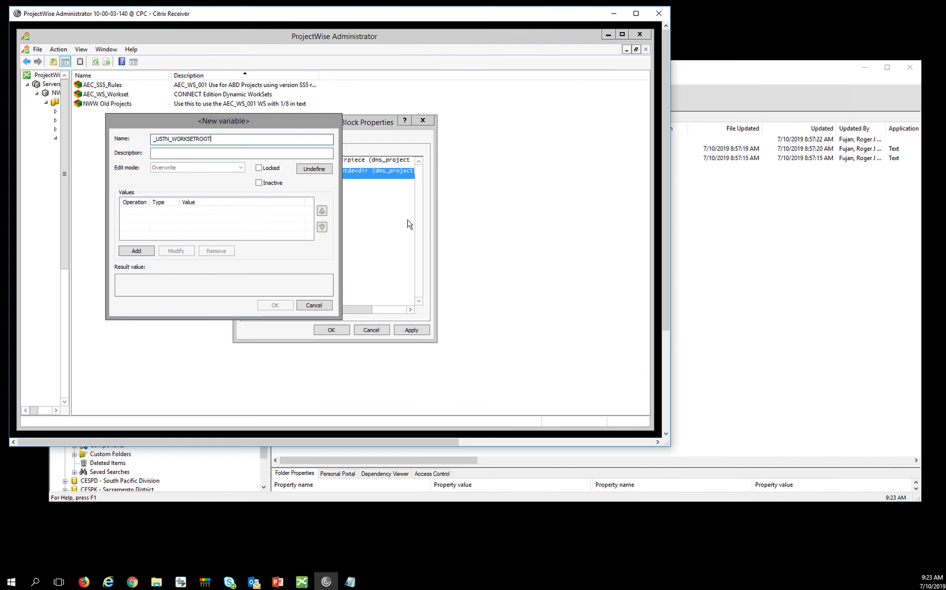
click(274, 170)
Assign _USTN_WORKSETROOT the String value $(dms_project (_dgndir)) and save the AEC_WS_Workset_DEMO block.
click(137, 250)
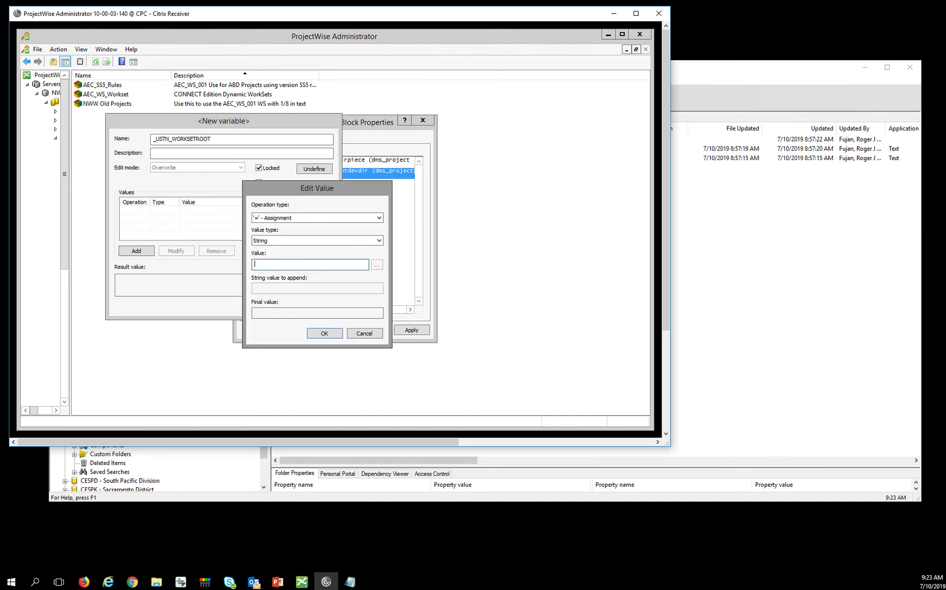
key(alt+Tab)
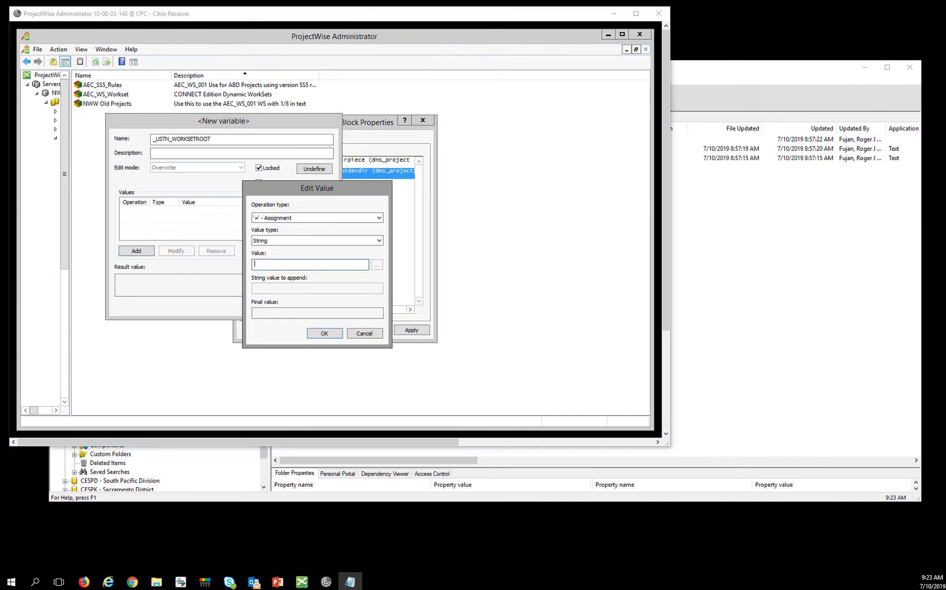
click(307, 265)
text($(dms_project (_dgndir)))
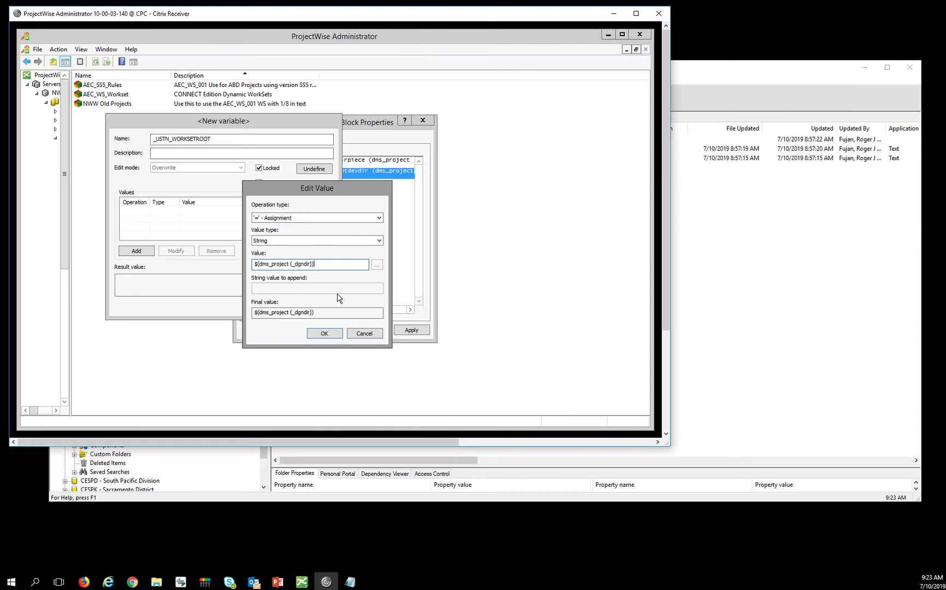
click(323, 333)
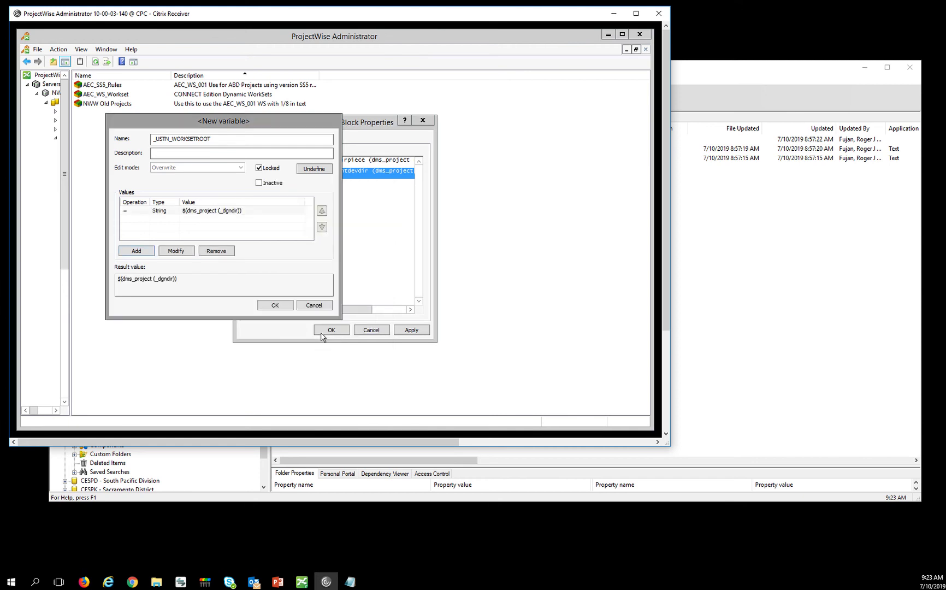
click(268, 305)
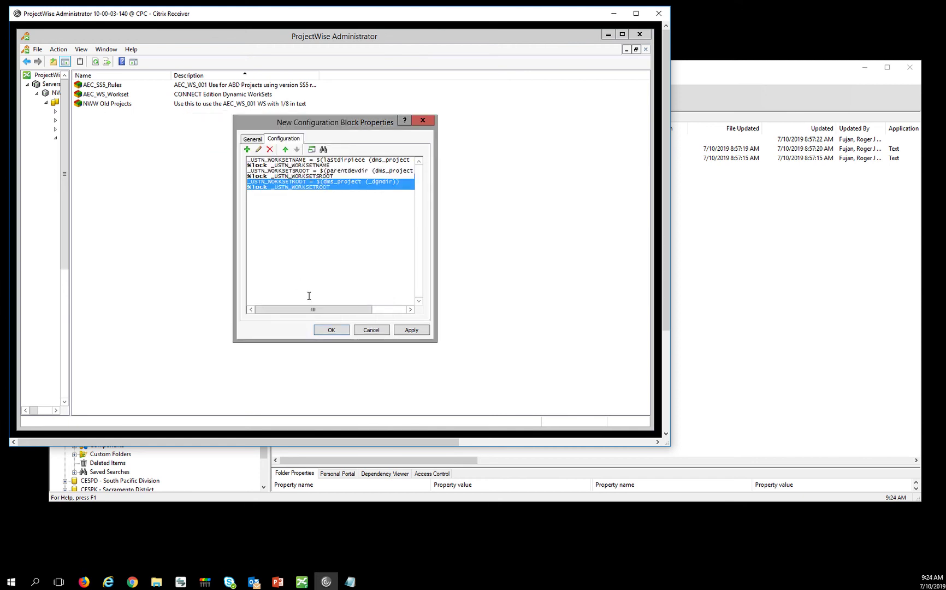
click(339, 334)
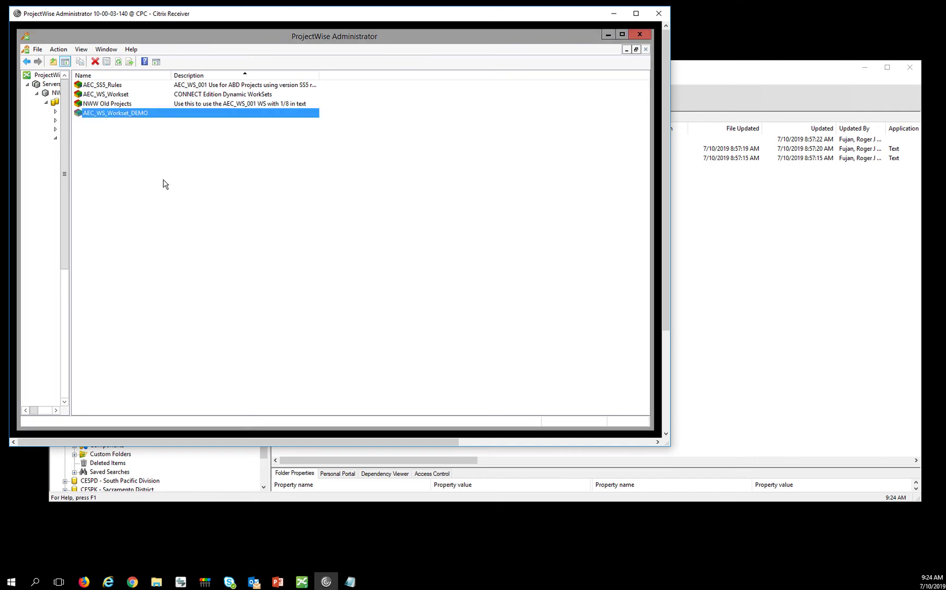
Start a new configuration block named AEC_WS_Admin_DEMO at the Global level.
click(27, 62)
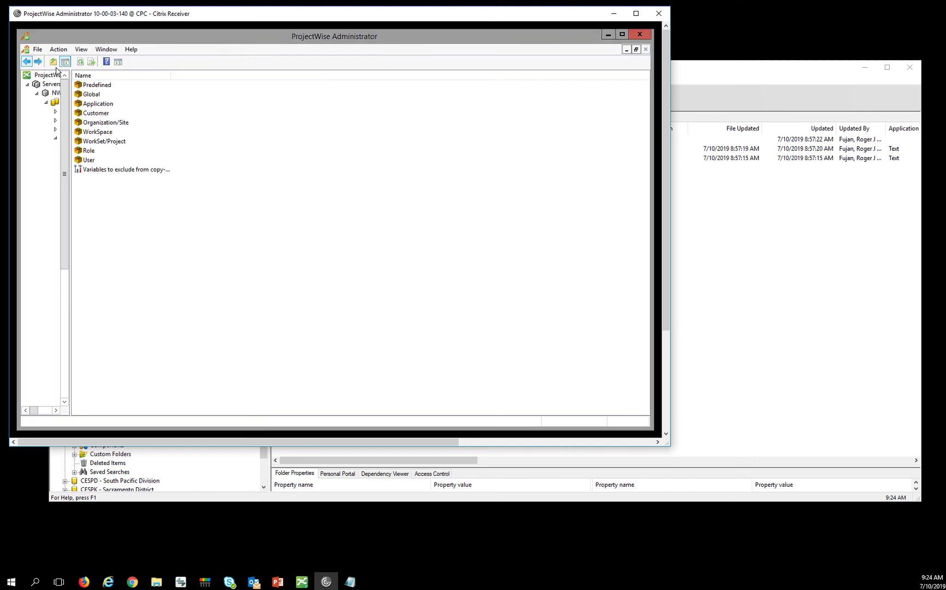
click(93, 96)
double_click(93, 95)
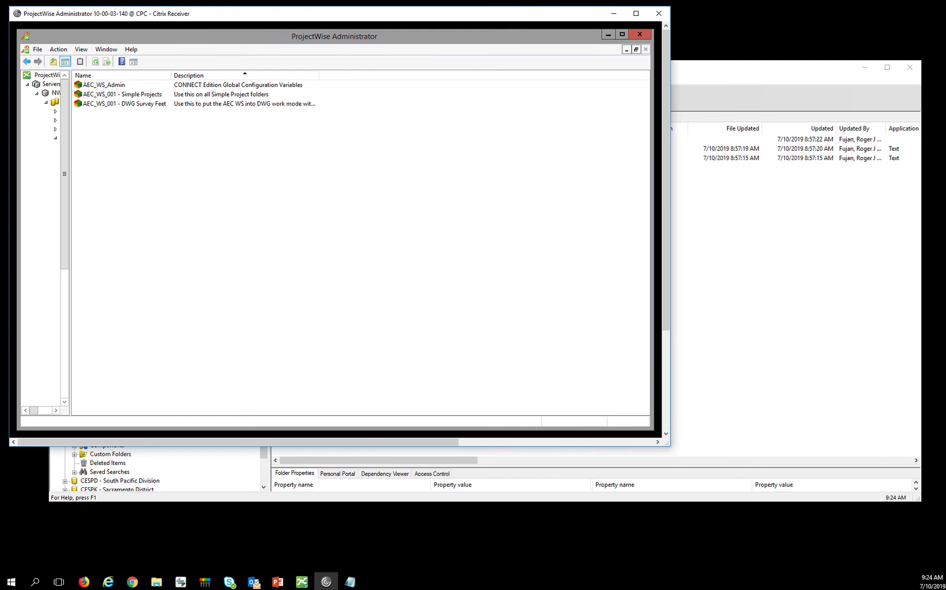
key(alt+Tab)
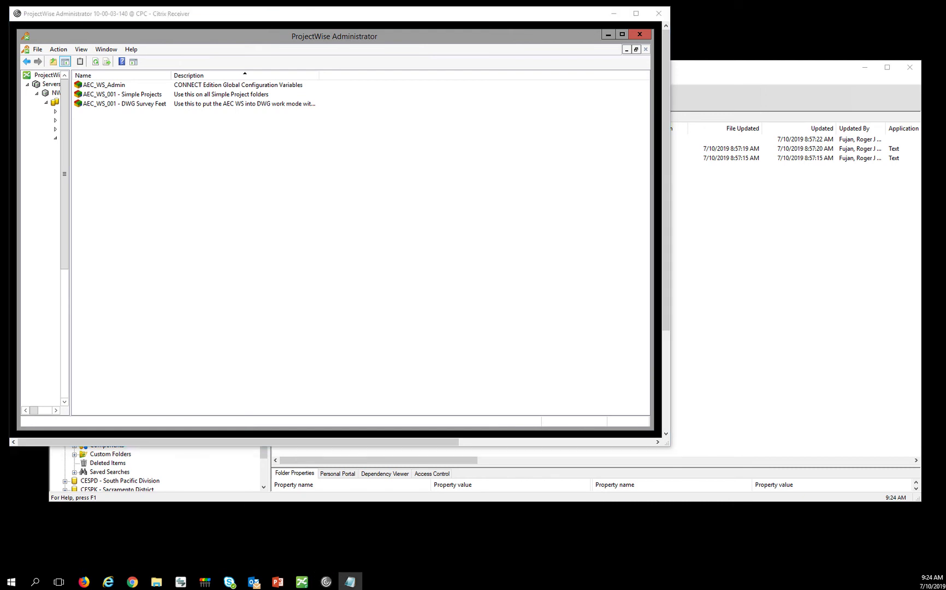
right_click(221, 160)
mouse_move(261, 174)
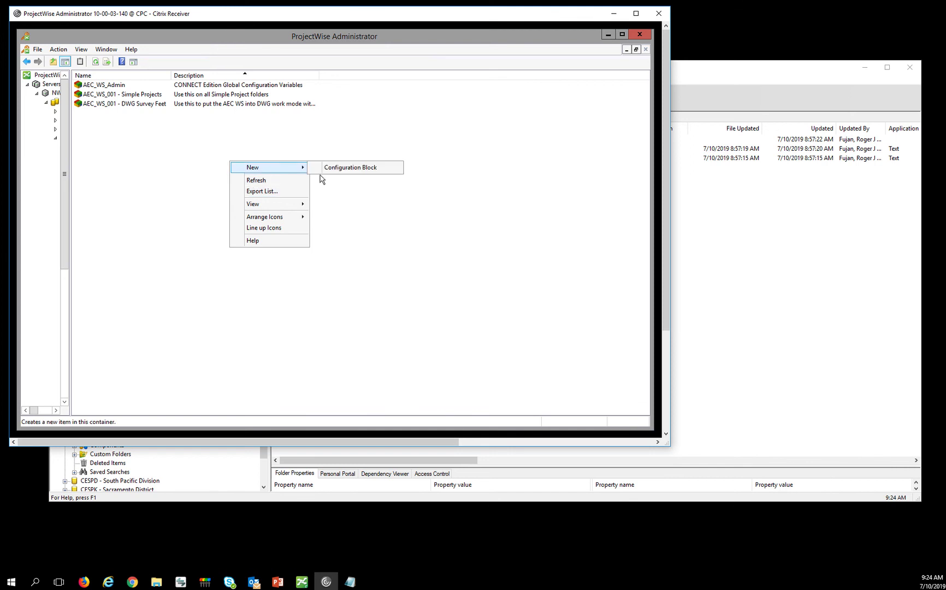
click(349, 169)
text(AEC_WS_Admin_DEMO)
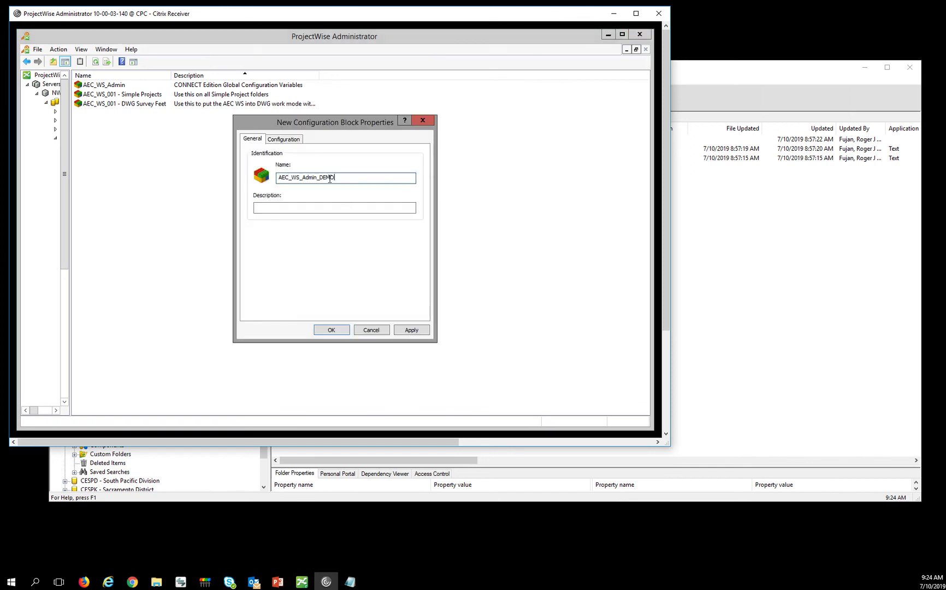
Start a new locked variable named _USTN_DISPLAYALLCFGVARS in the AEC_WS_Admin_DEMO block's configuration.
click(283, 140)
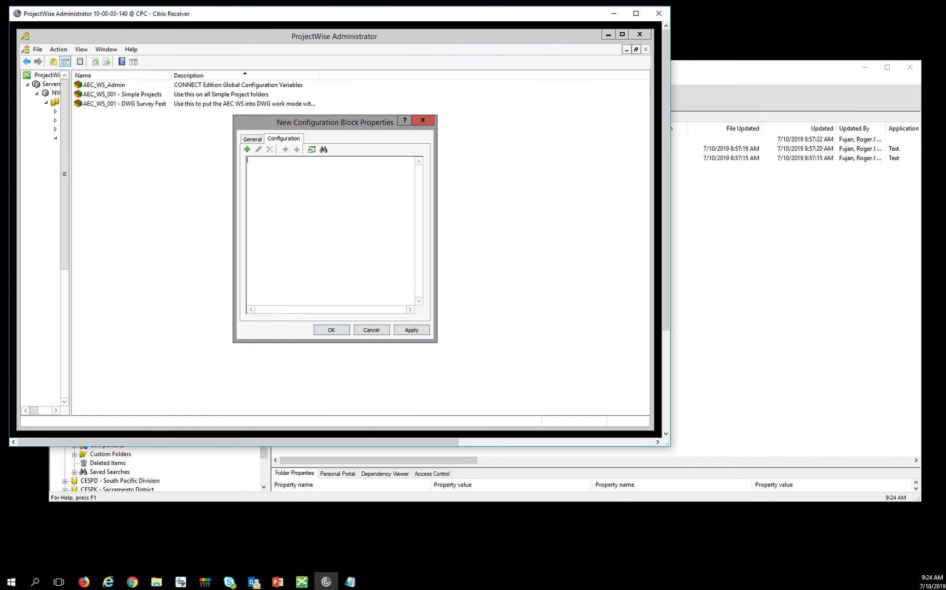
key(alt+Tab)
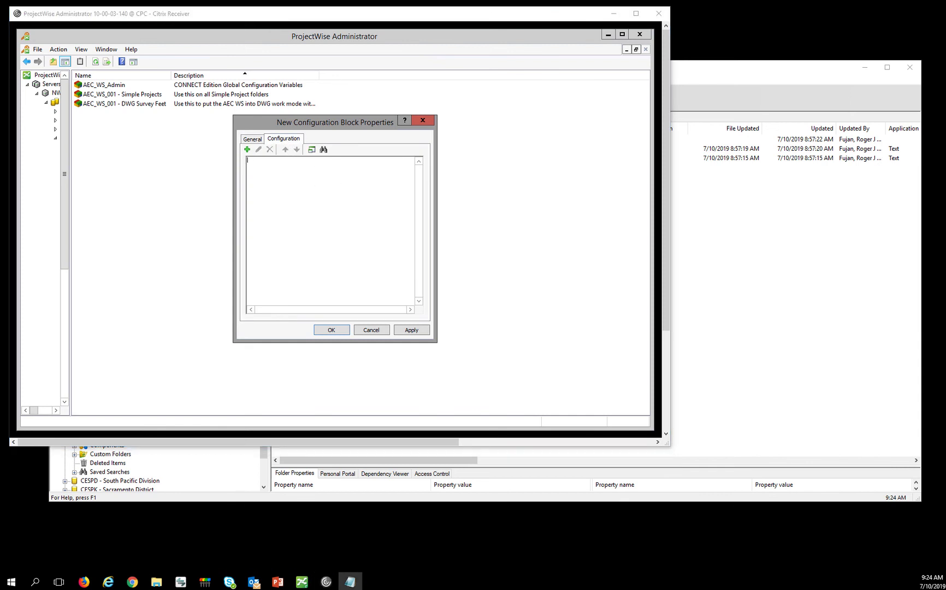
click(330, 200)
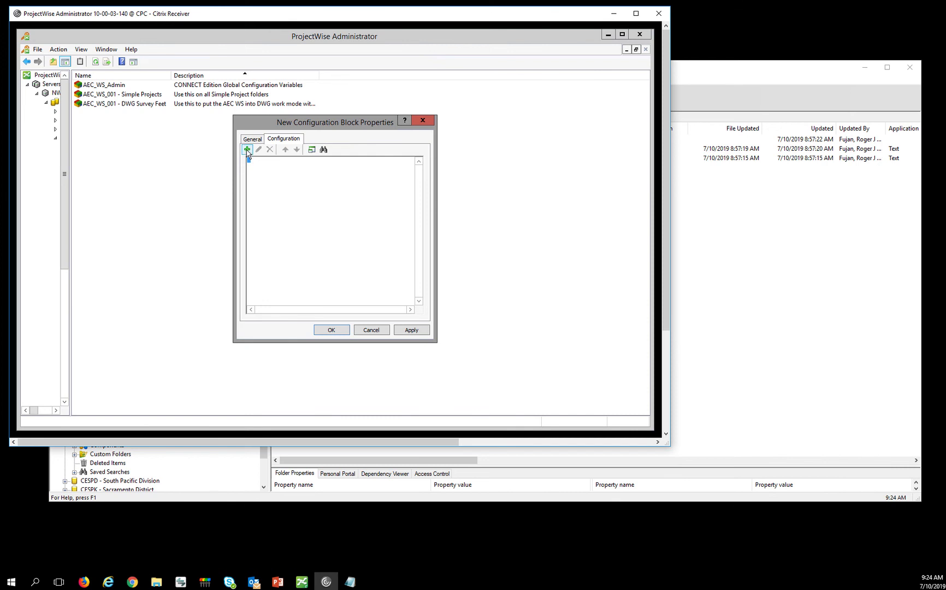
click(248, 151)
click(288, 164)
text(_USTN_DISPLAYALLCFGVARS)
click(260, 169)
Assign _USTN_DISPLAYALLCFGVARS the String value 1 and save the variable.
click(136, 252)
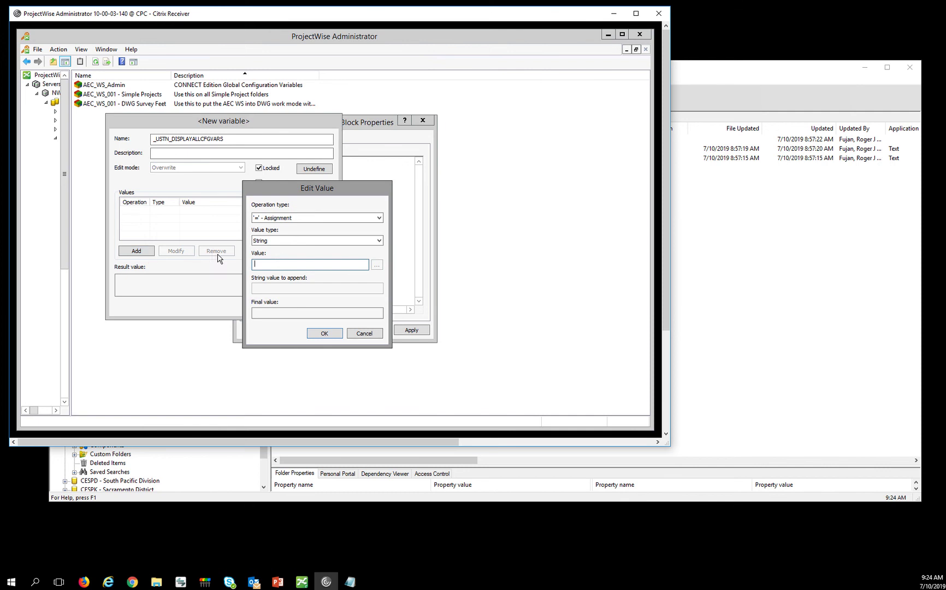
text(1)
click(322, 334)
click(275, 305)
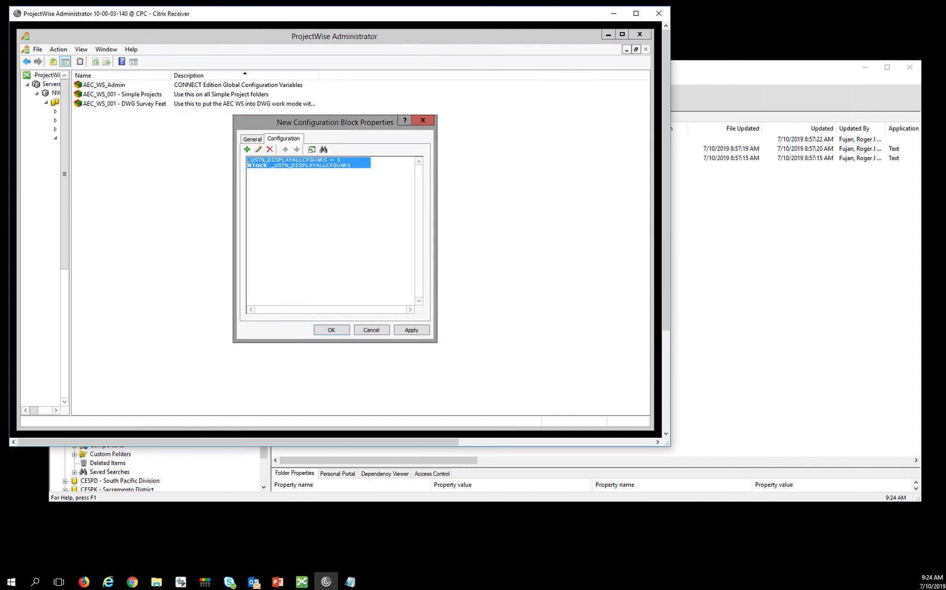
Begin adding another variable to the AEC_WS_Admin_DEMO block by switching to the prepared variable text.
key(alt+Tab)
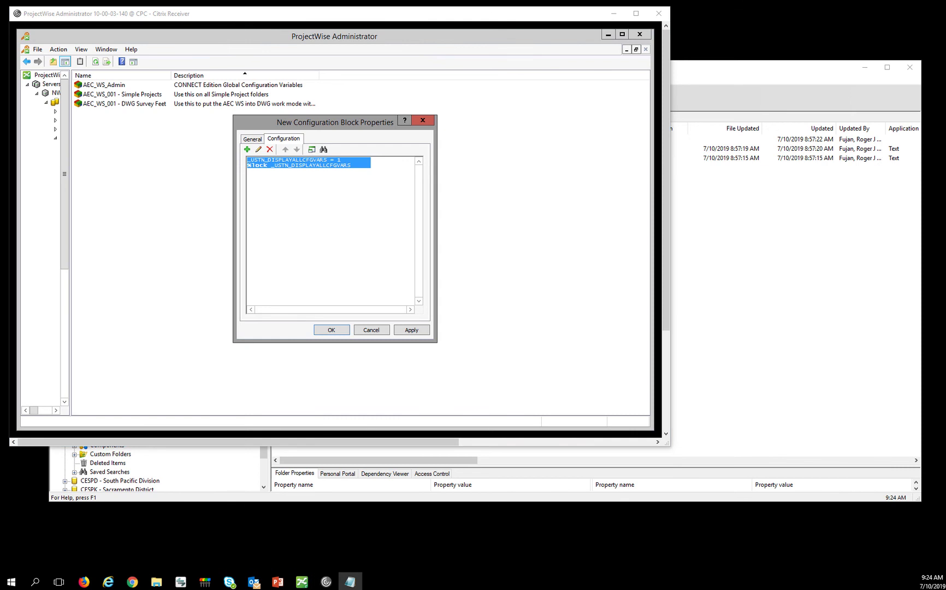
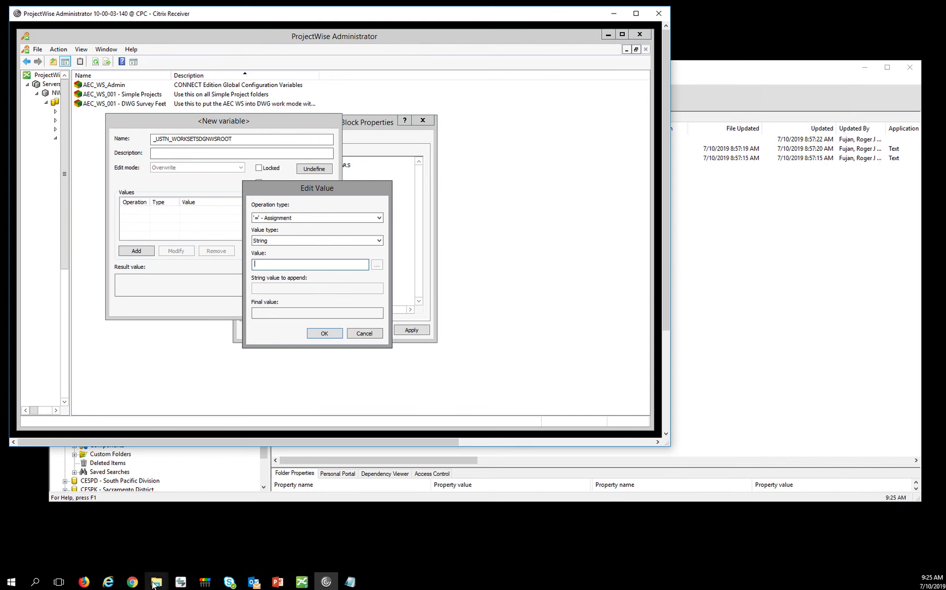
Switch to the File Explorer window showing the _DGNWS folder and copy its full path, E:\Projects\_DGNWS.
click(157, 582)
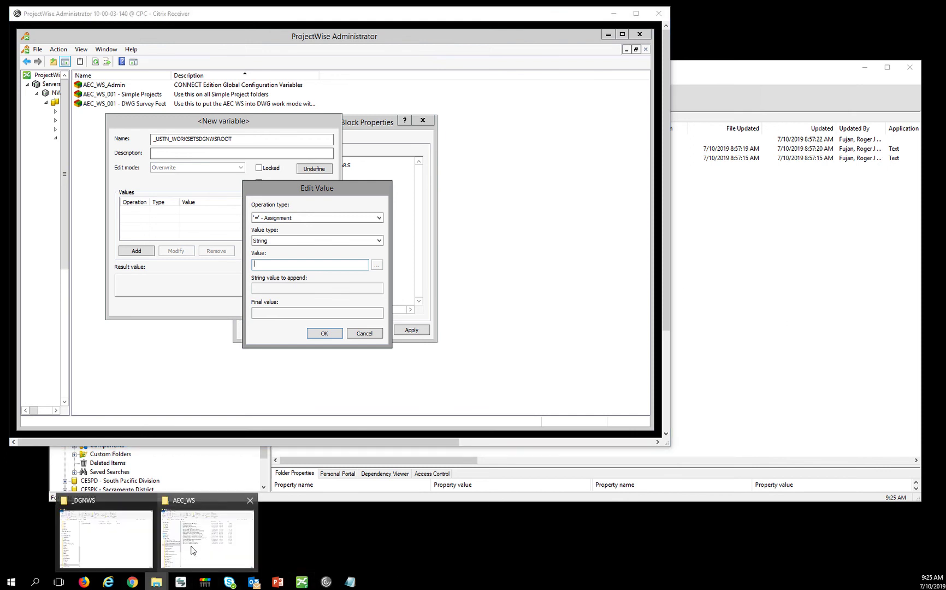
click(143, 538)
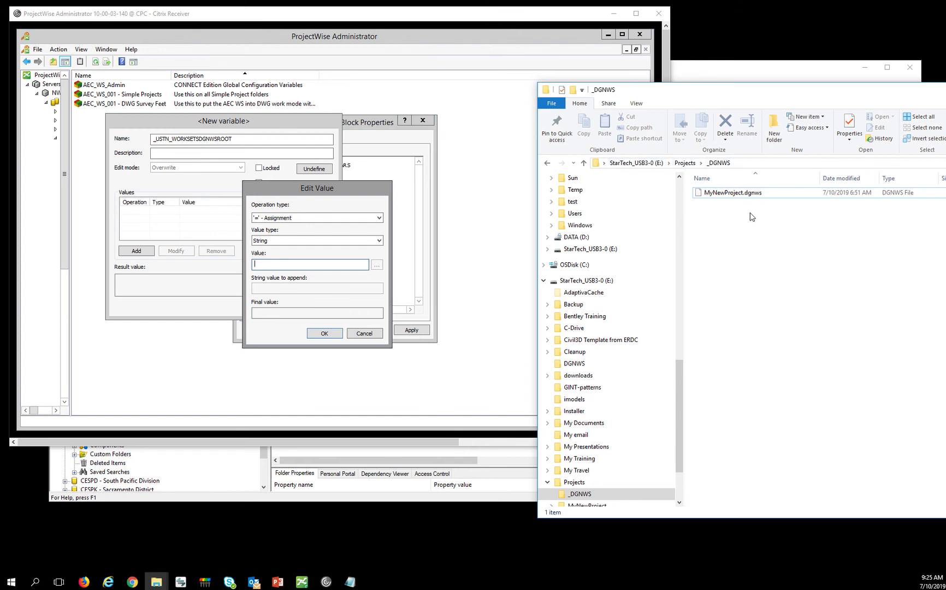
click(753, 163)
key(ctrl+c)
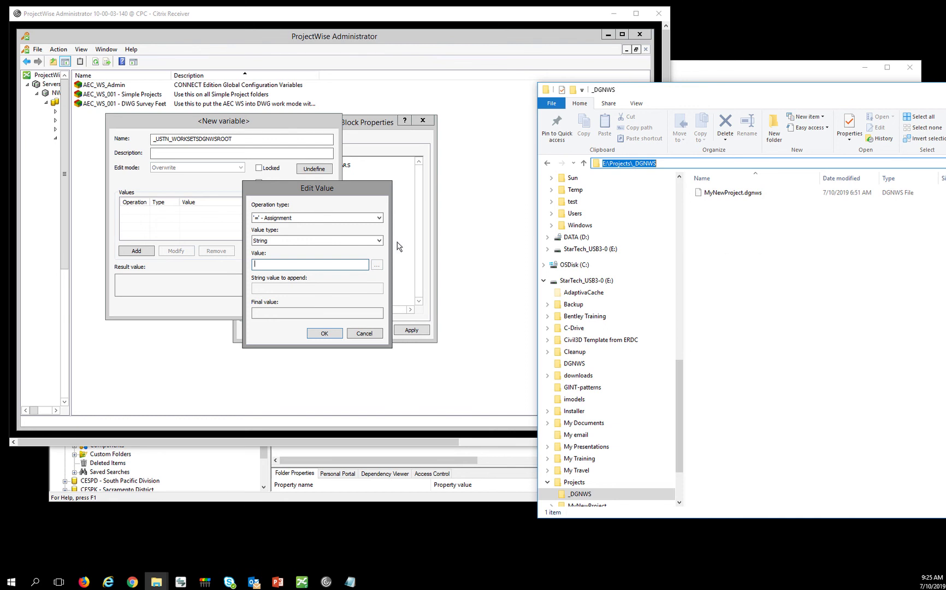
In ProjectWise Administrator, assign _USTN_WORKSETSDGNWSROOT the Directory value E:\Projects\_DGNWS\.
click(290, 267)
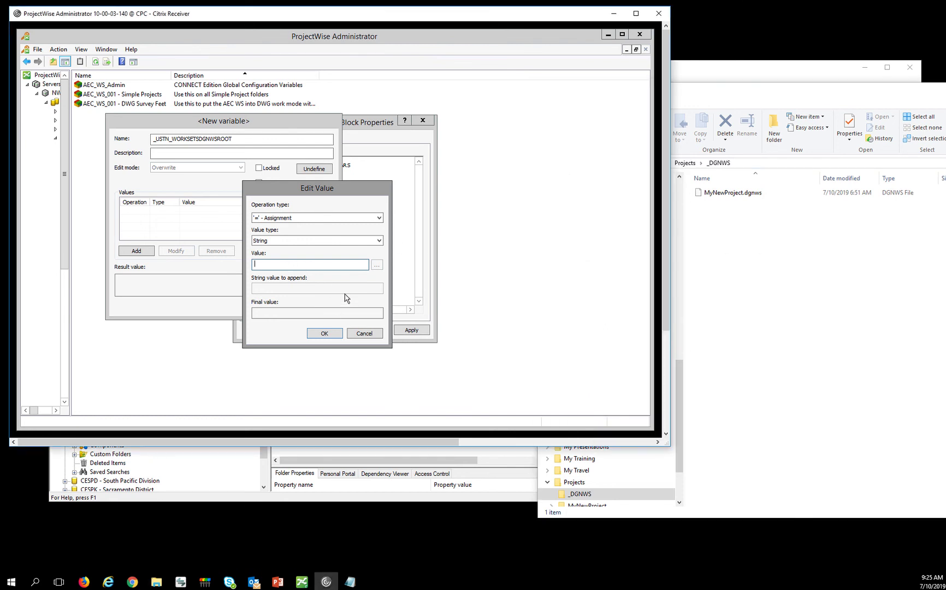
key(ctrl+v)
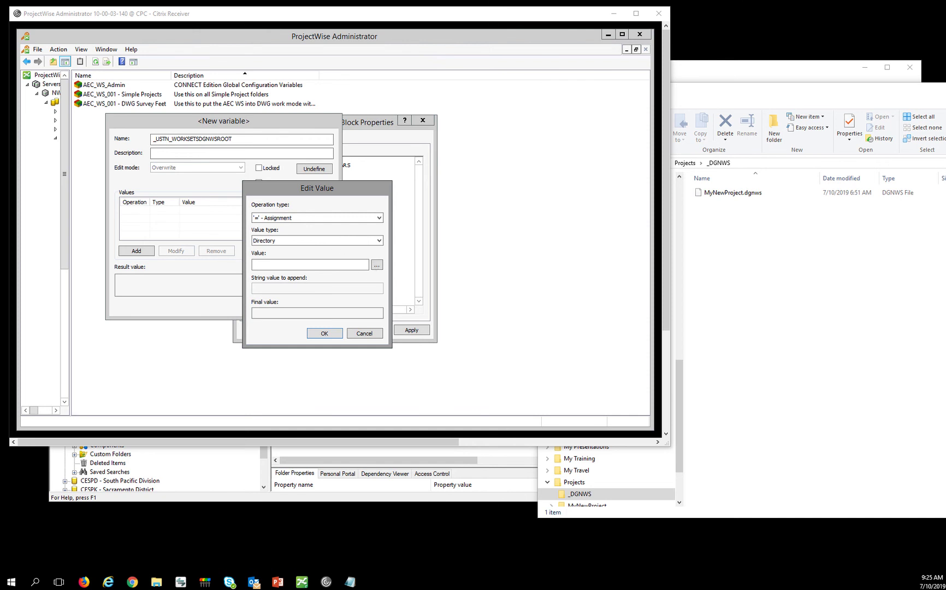
text(E:\Projects\_DGNWS\)
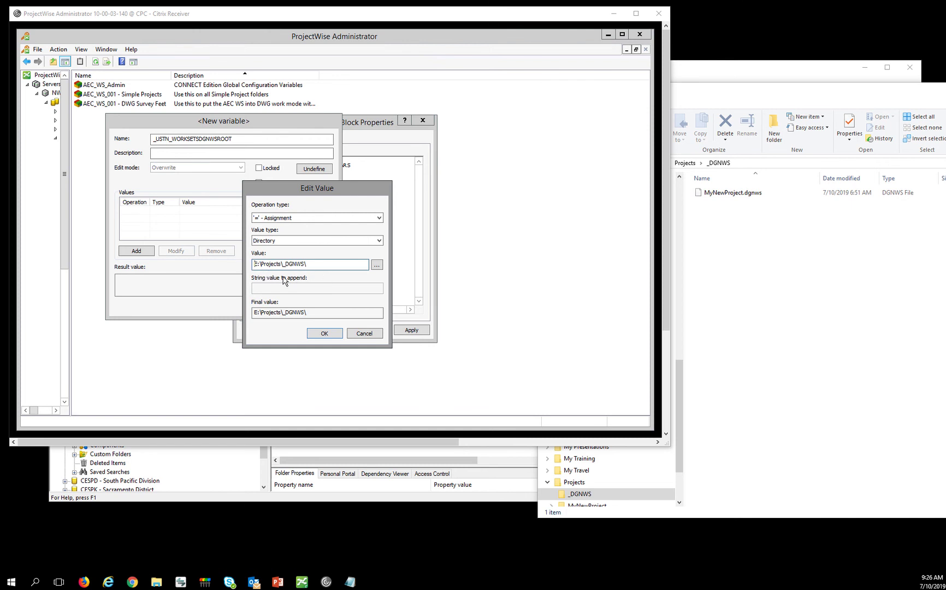
click(323, 336)
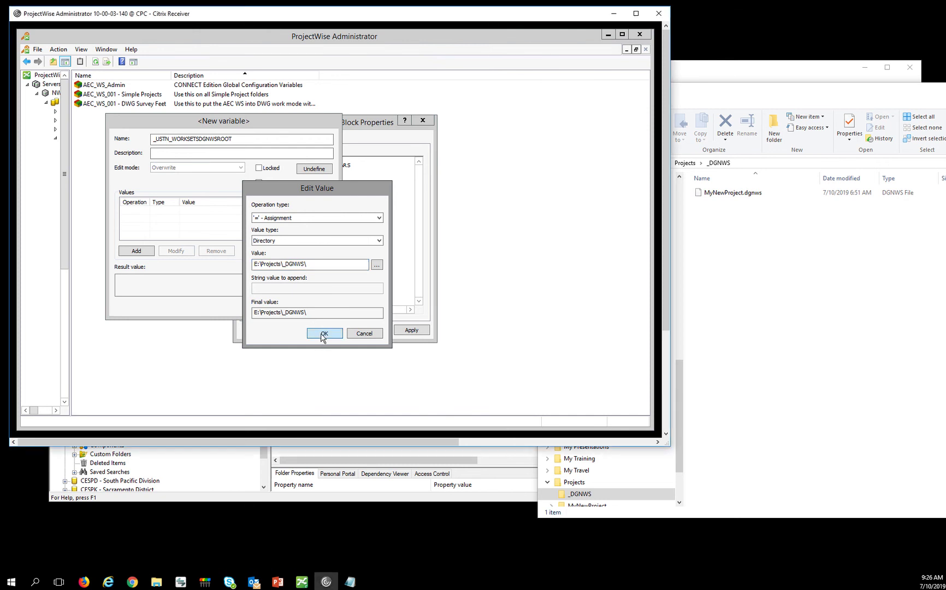
click(323, 335)
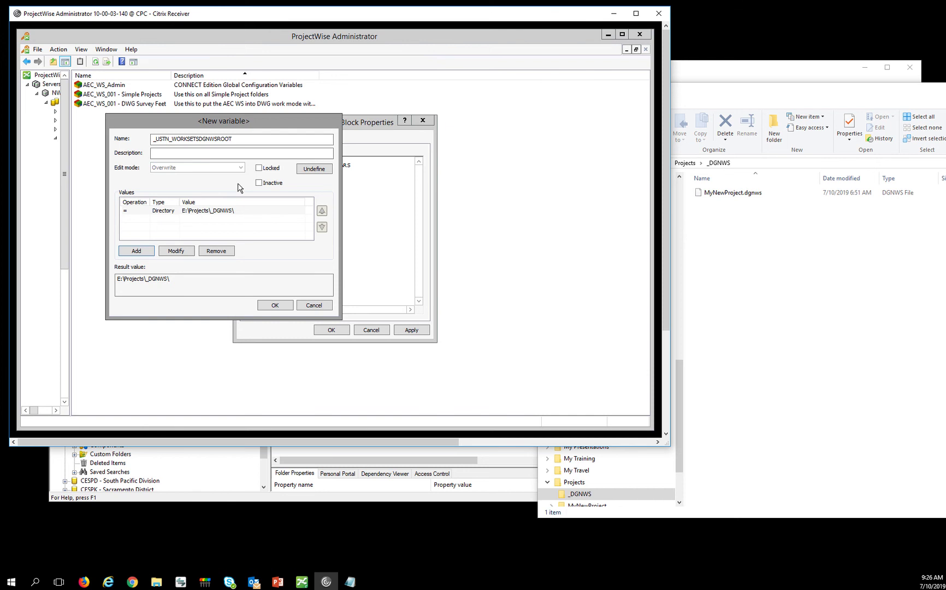
Lock the _USTN_WORKSETSDGNWSROOT variable and save it along with the new AEC_WS_Admin_DEMO configuration block.
click(262, 169)
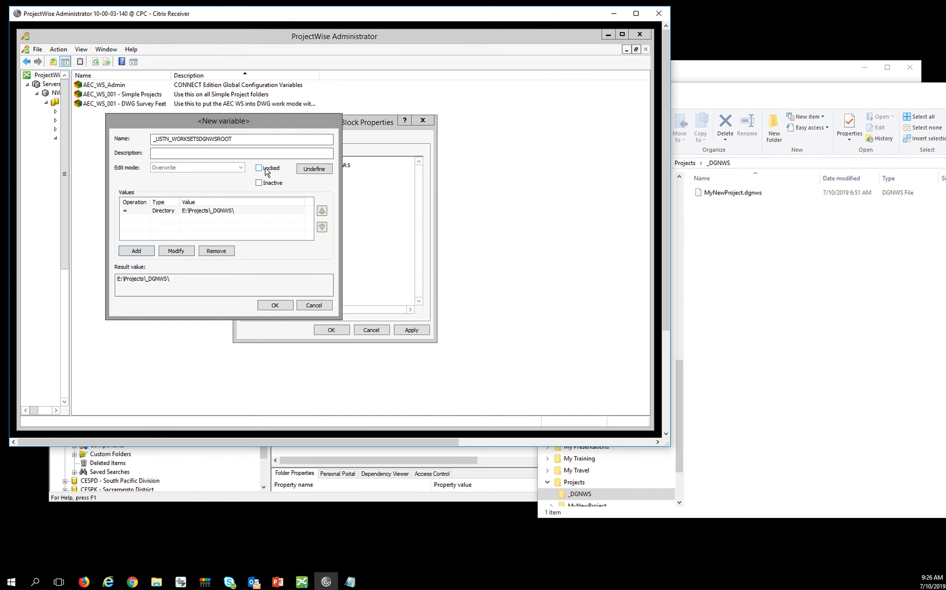
click(273, 306)
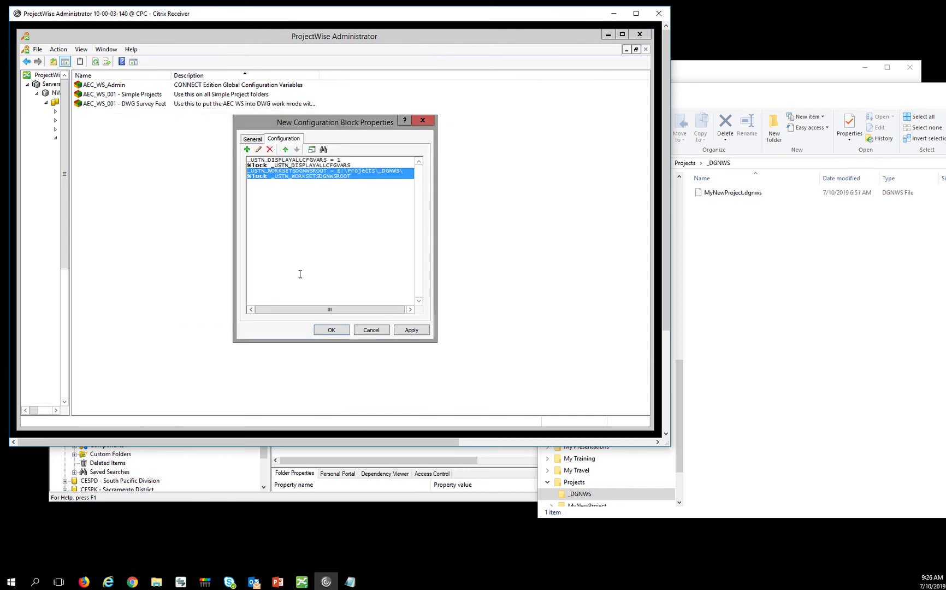
click(331, 331)
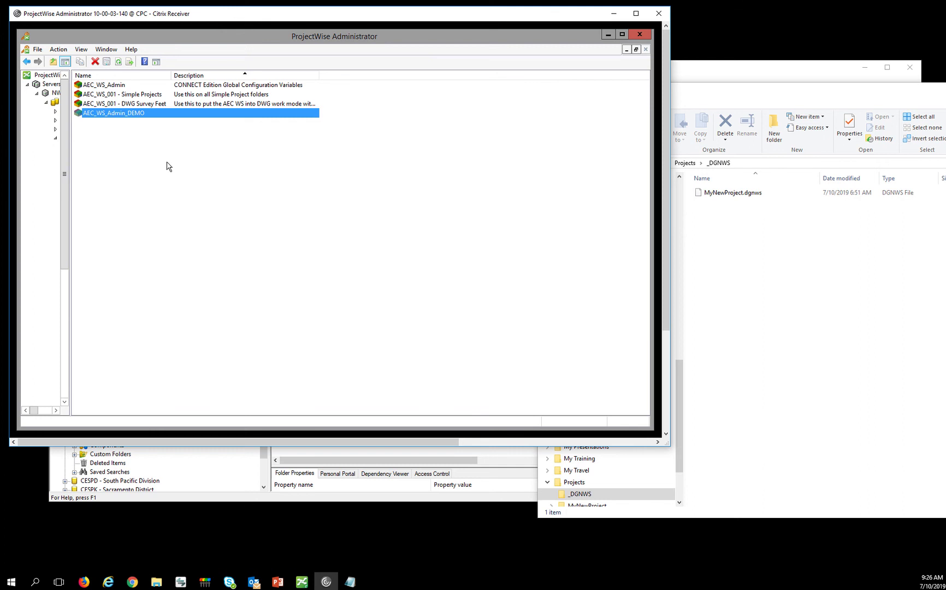